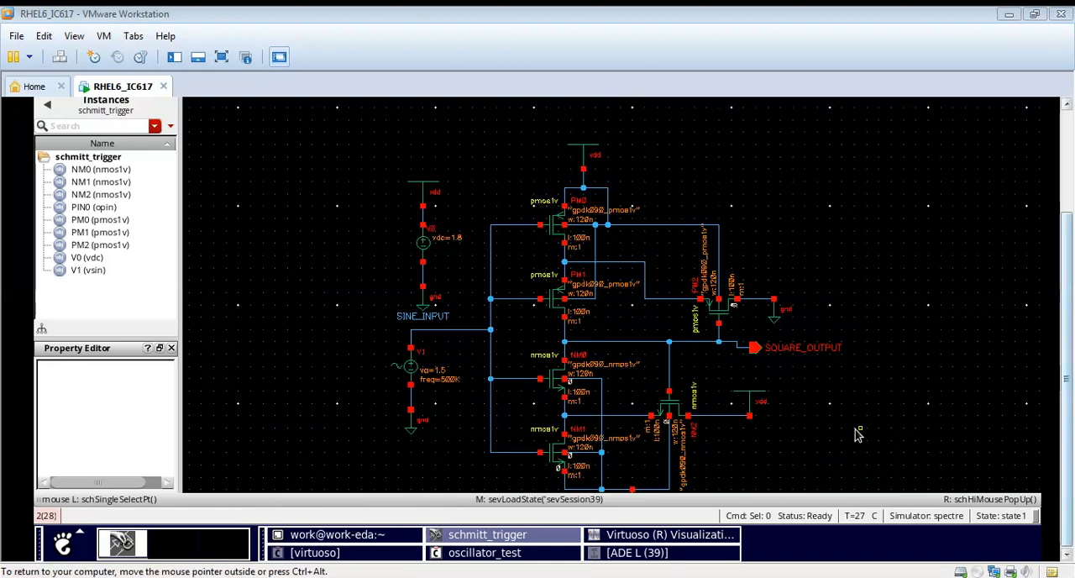
# Step: Review the amplitude and frequency in the properties of sine source V1, closing them without changes
pyautogui.keyDown('ctrl'); pyautogui.scroll(-1, 777, 442); pyautogui.keyUp('ctrl')
pyautogui.rightClick(442, 335)
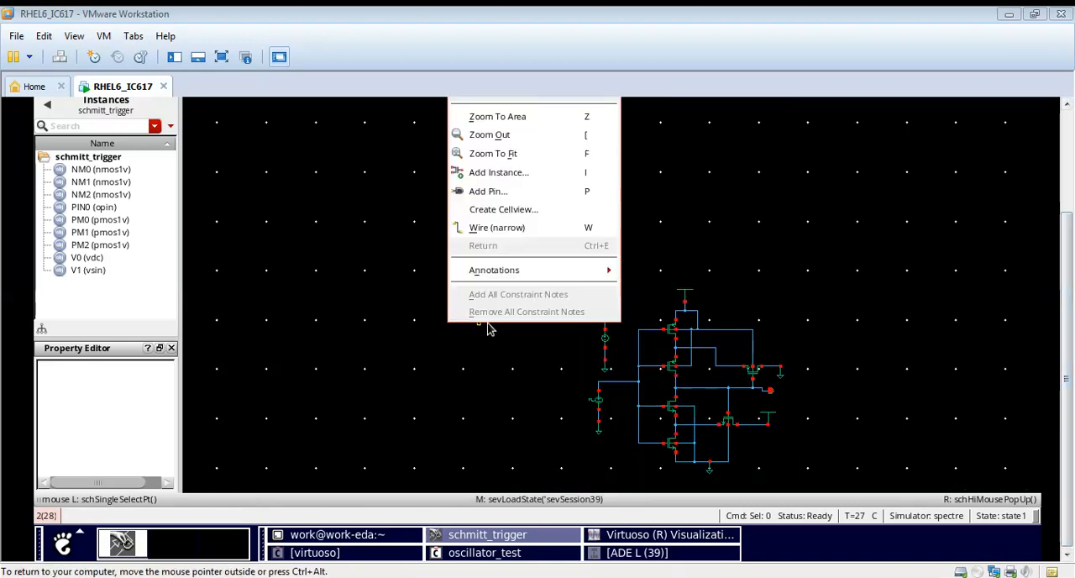
pyautogui.click(569, 154)
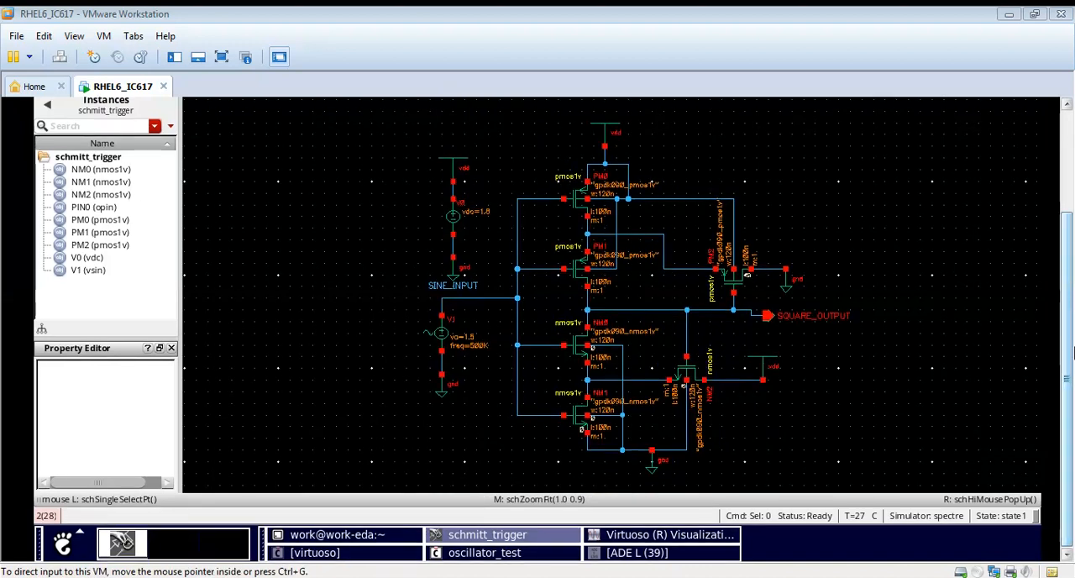
pyautogui.keyDown('ctrl'); pyautogui.scroll(1, 453, 208); pyautogui.keyUp('ctrl')
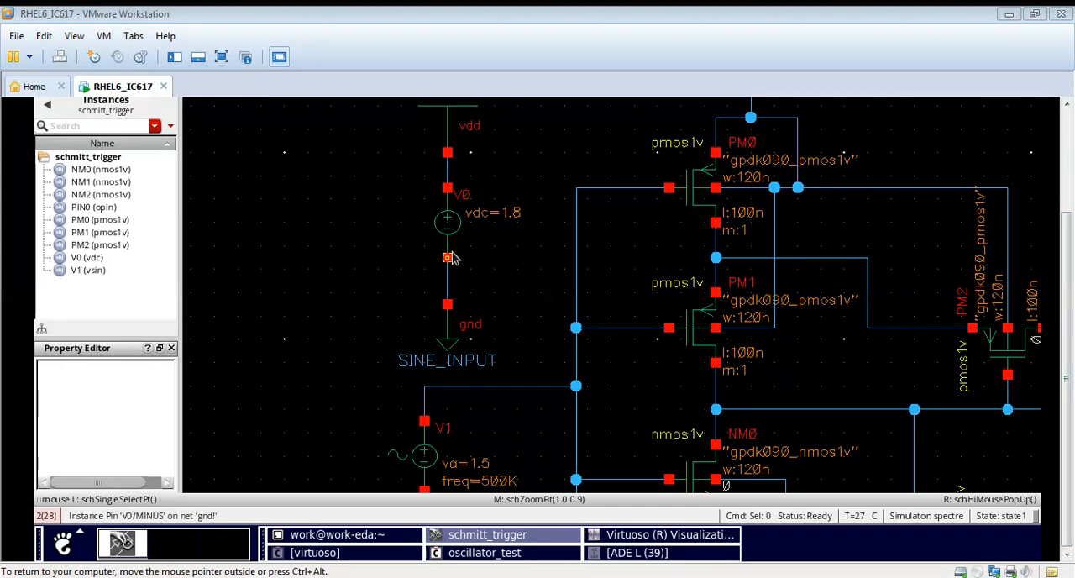
pyautogui.press('f')
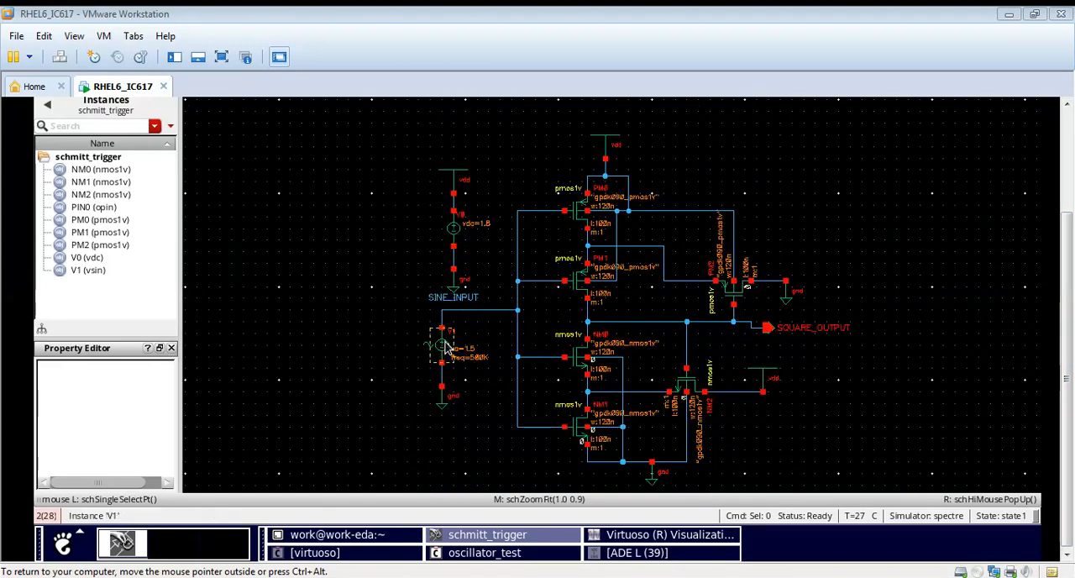
pyautogui.click(444, 344)
pyautogui.press('q')
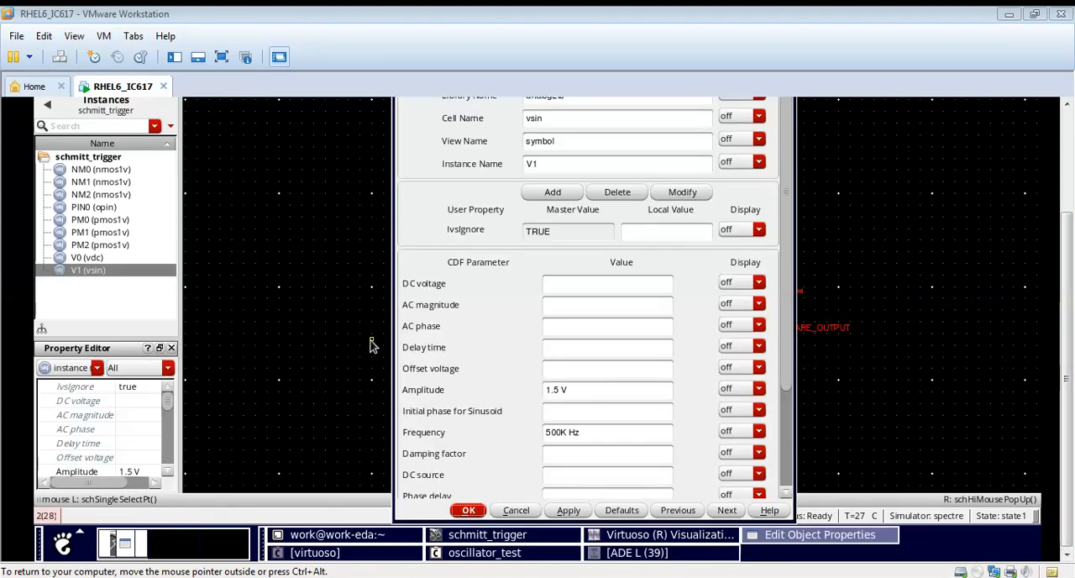
pyautogui.click(513, 511)
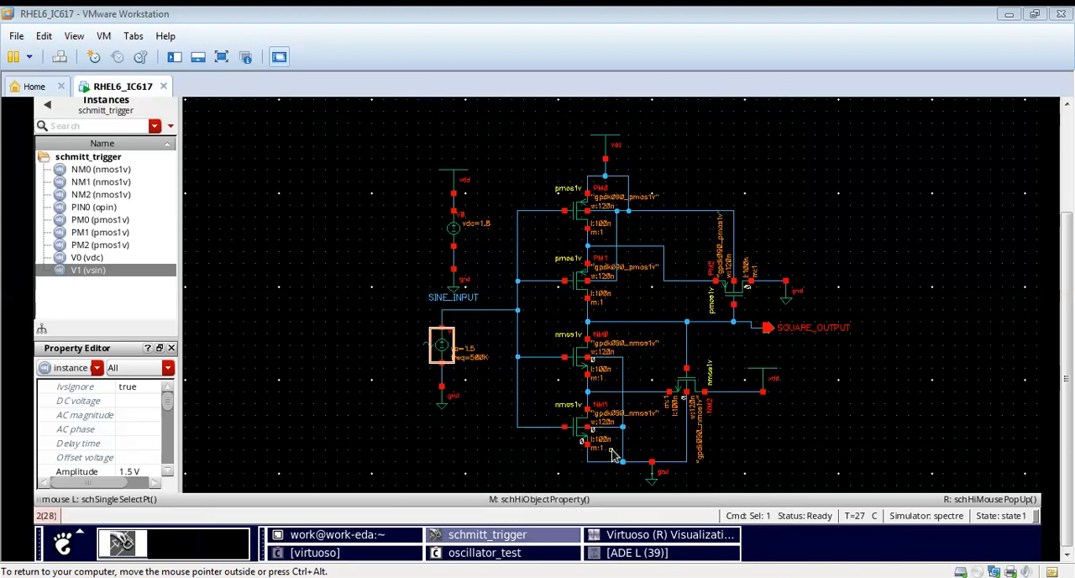
# Step: Examine the Schmitt trigger schematic, including its transistor connections and the SQUARE_OUTPUT pin
pyautogui.keyDown('ctrl'); pyautogui.scroll(2, 612, 453); pyautogui.keyUp('ctrl')
pyautogui.keyDown('ctrl'); pyautogui.scroll(-2, 613, 332); pyautogui.keyUp('ctrl')
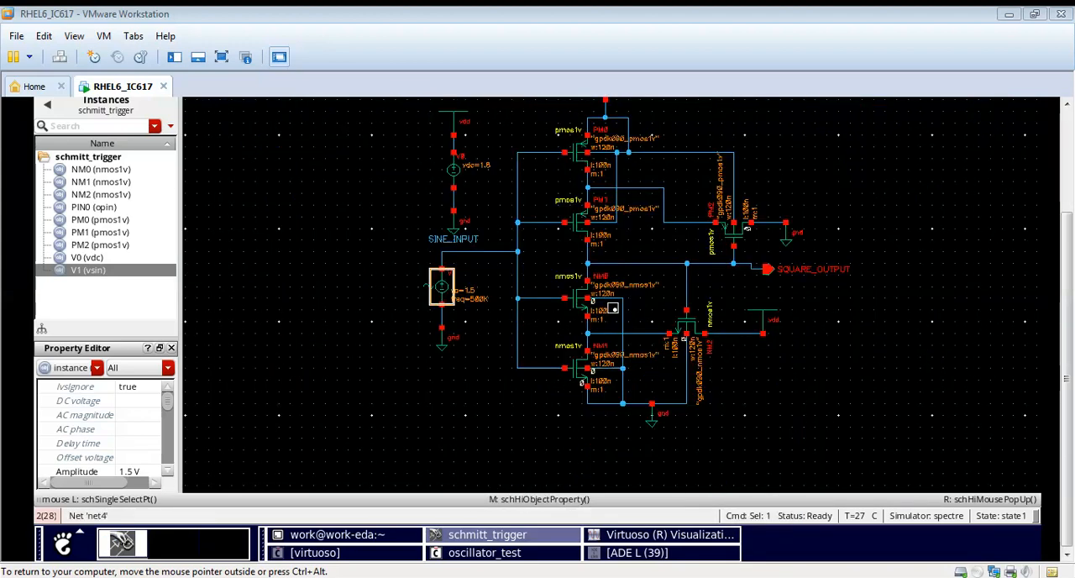
pyautogui.click(1070, 193)
pyautogui.moveTo(1069, 206); pyautogui.dragTo(1070, 242)
pyautogui.scroll(-2, 880, 249)
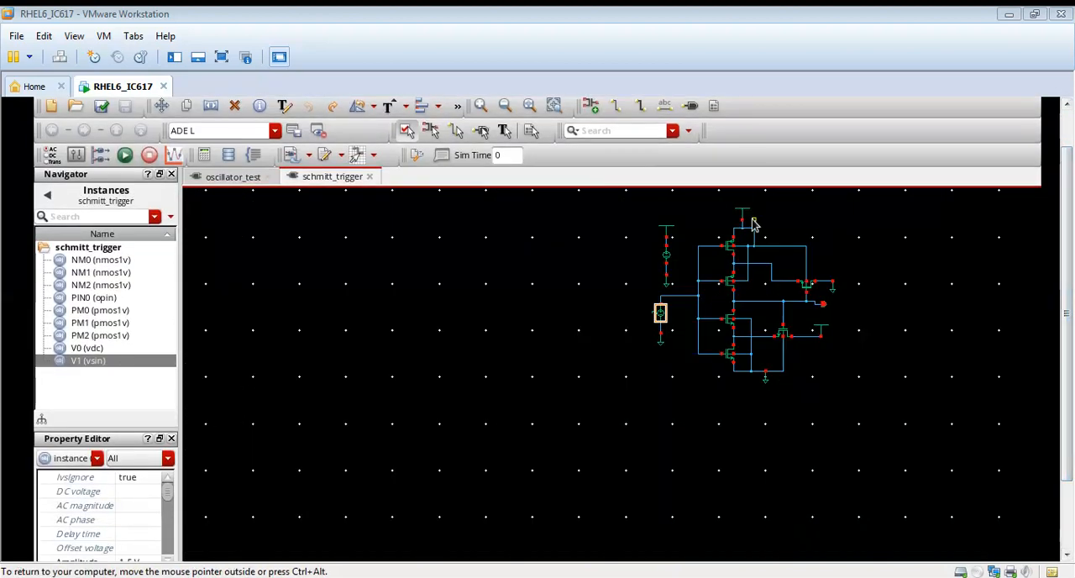
pyautogui.keyDown('ctrl'); pyautogui.scroll(2, 744, 215); pyautogui.keyUp('ctrl')
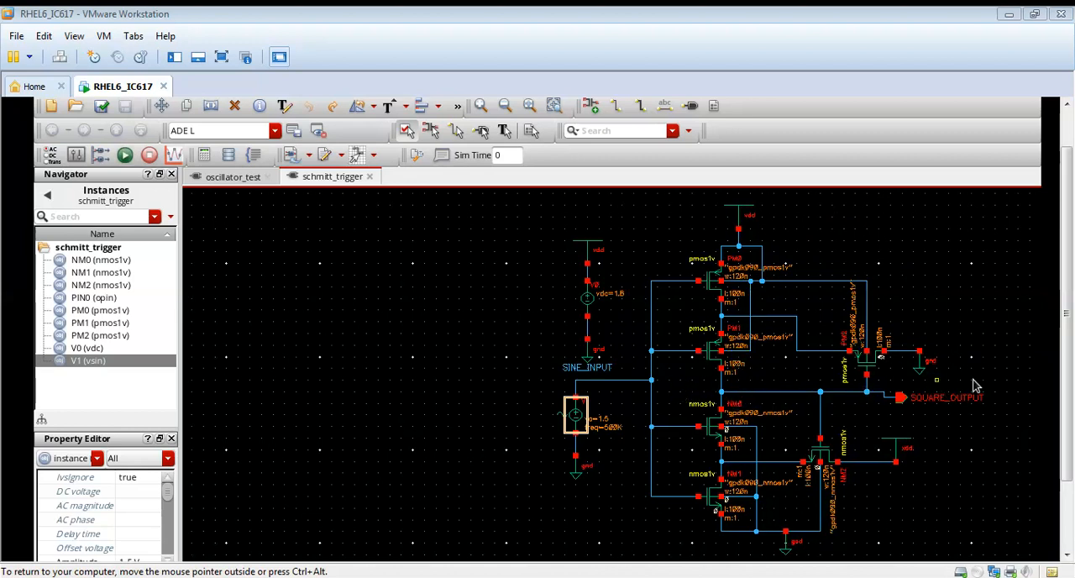
pyautogui.keyDown('ctrl'); pyautogui.scroll(2, 983, 402); pyautogui.keyUp('ctrl')
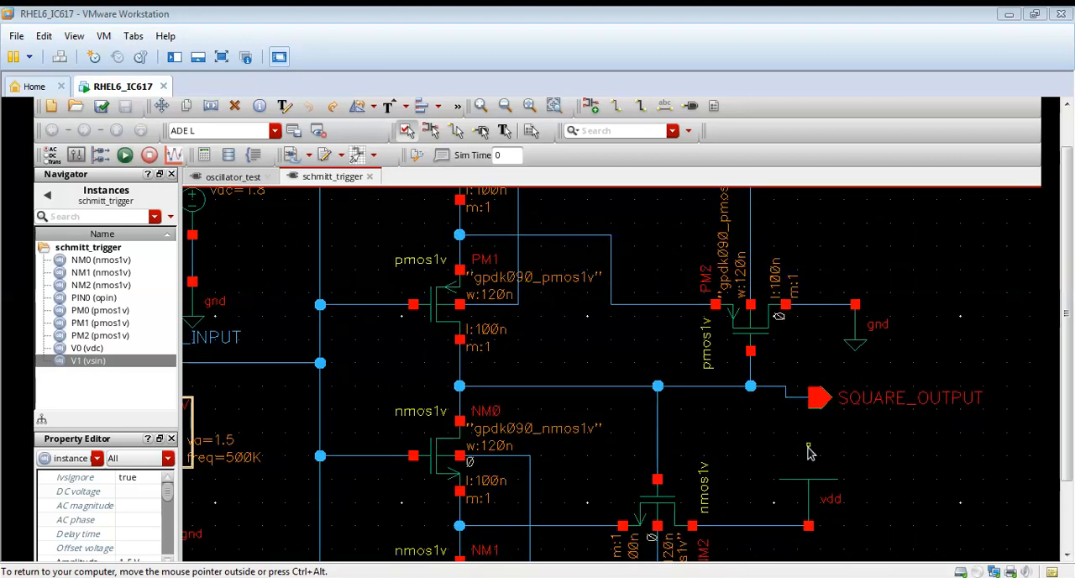
pyautogui.keyDown('ctrl'); pyautogui.scroll(-2, 809, 446); pyautogui.keyUp('ctrl')
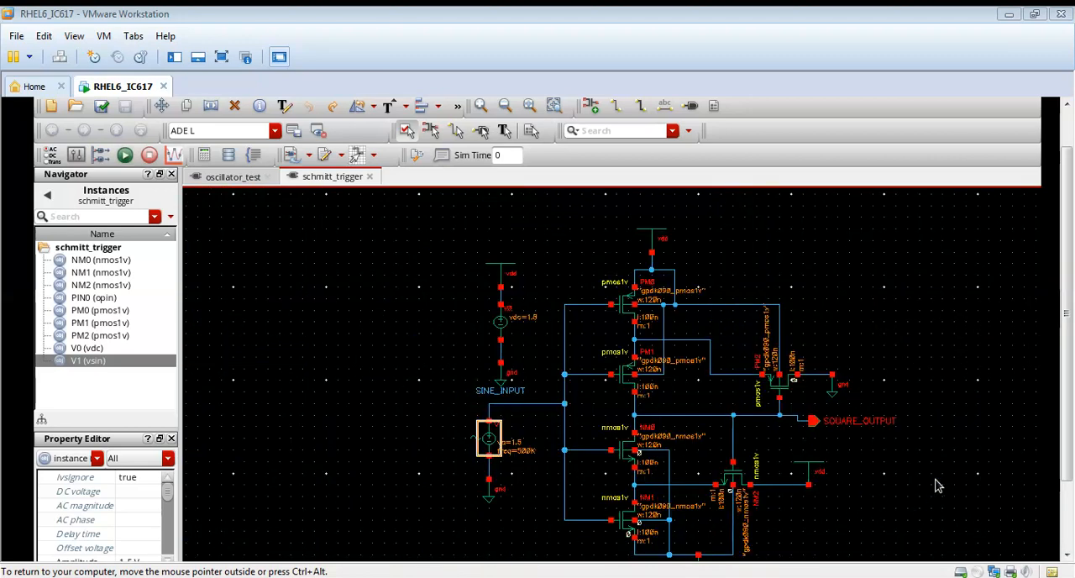
# Step: Switch to the ADE L window for the schmitt_trigger schematic and netlist and run the transient simulation
pyautogui.moveTo(1065, 408); pyautogui.dragTo(1066, 471)
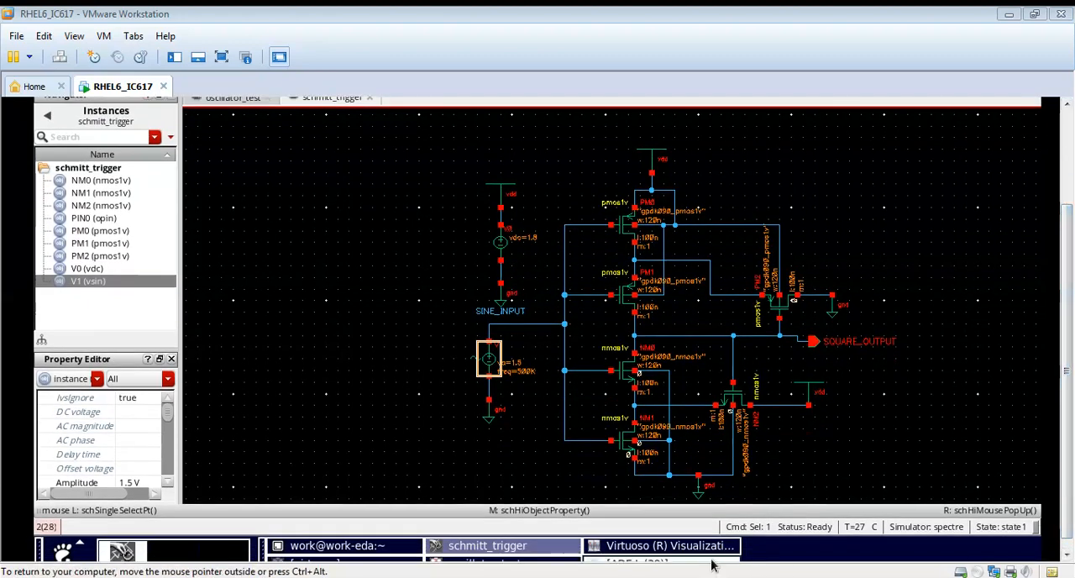
pyautogui.click(711, 560)
pyautogui.click(1067, 199)
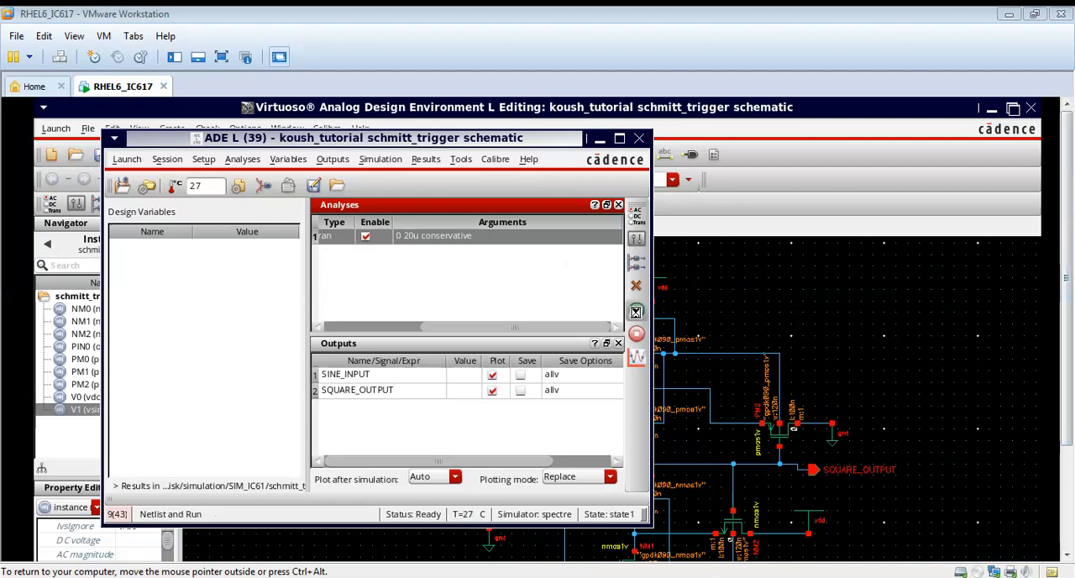
pyautogui.click(636, 312)
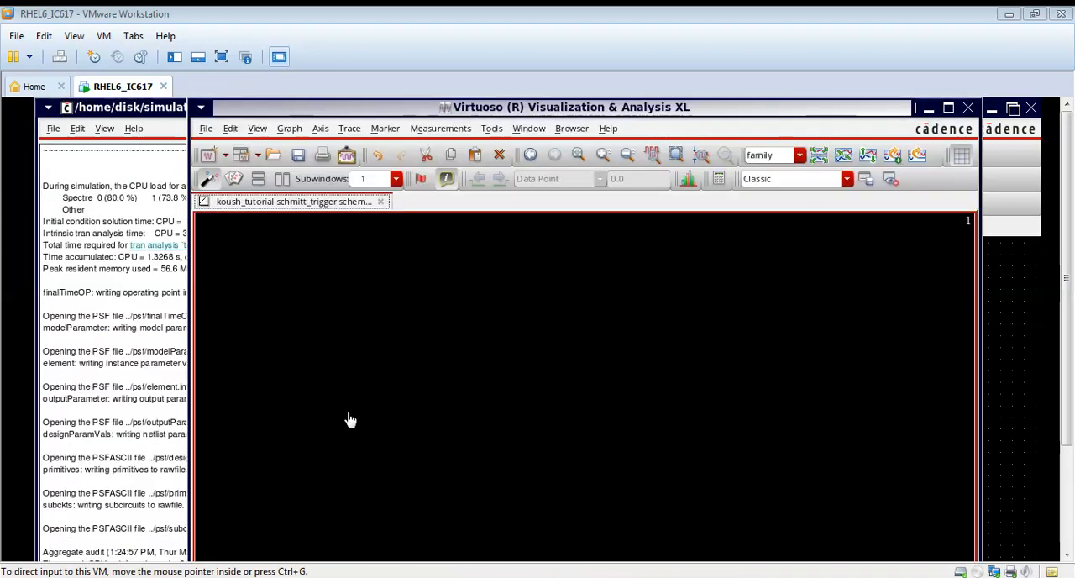
# Step: Maximize the waveform window and split SINE_INPUT and SQUARE_OUTPUT into separate strips
pyautogui.click(948, 108)
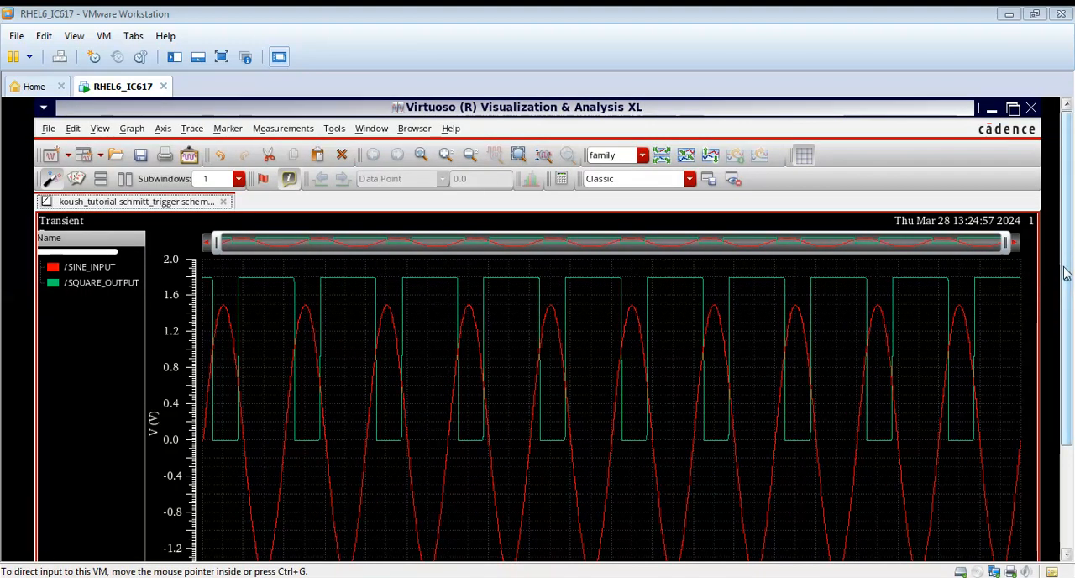
pyautogui.moveTo(1066, 270)
pyautogui.mouseDown()
pyautogui.moveTo(1068, 382)
pyautogui.moveTo(1070, 275)
pyautogui.mouseUp()
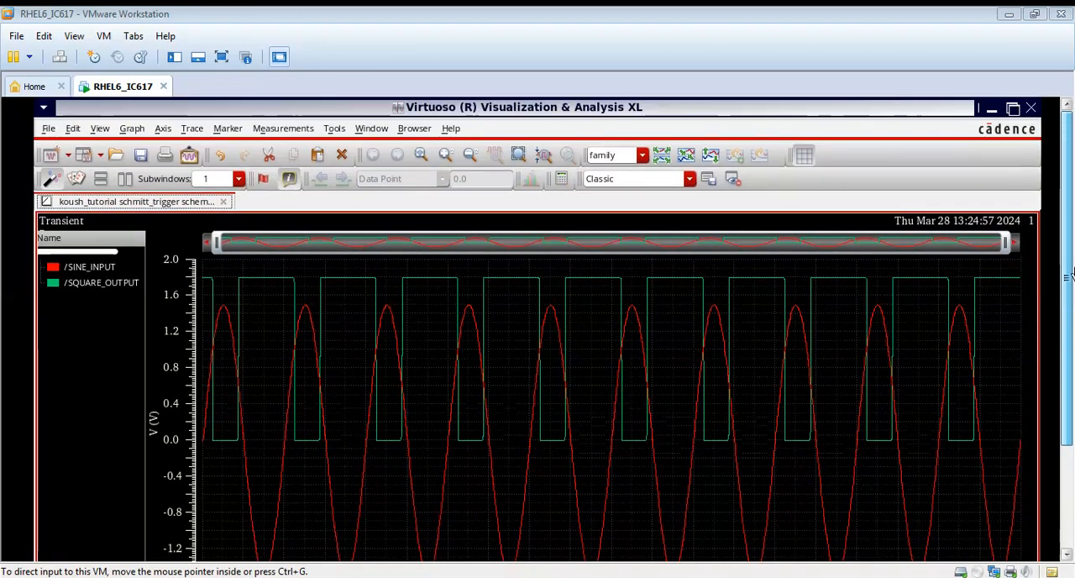
pyautogui.click(662, 155)
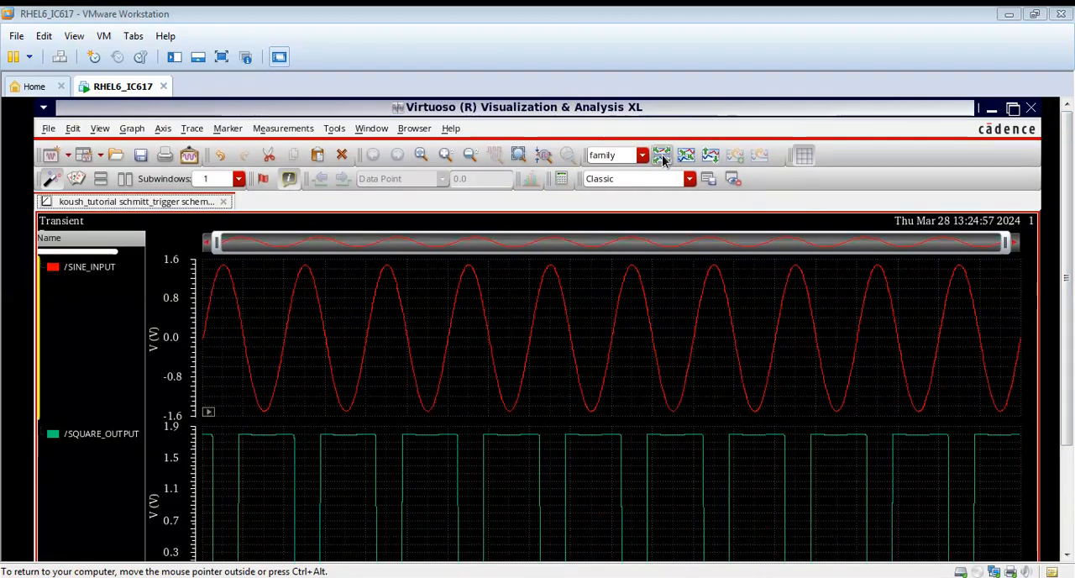
pyautogui.moveTo(1069, 354); pyautogui.dragTo(1071, 397)
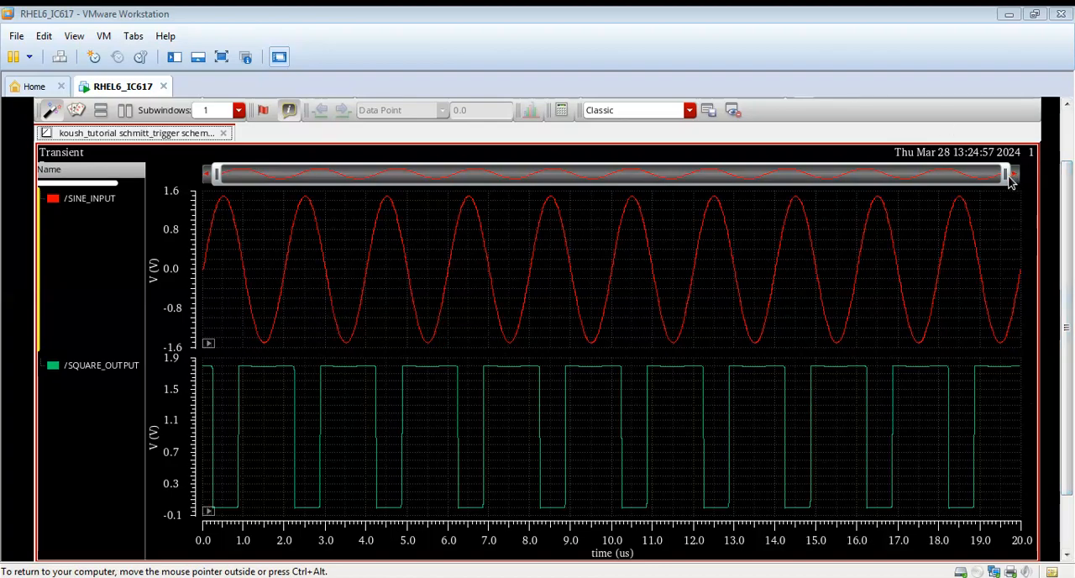
# Step: Zoom the plot's time range to about the first 650 ns and probe both traces at SQUARE_OUTPUT's falling edge
pyautogui.moveTo(1007, 178); pyautogui.dragTo(248, 179)
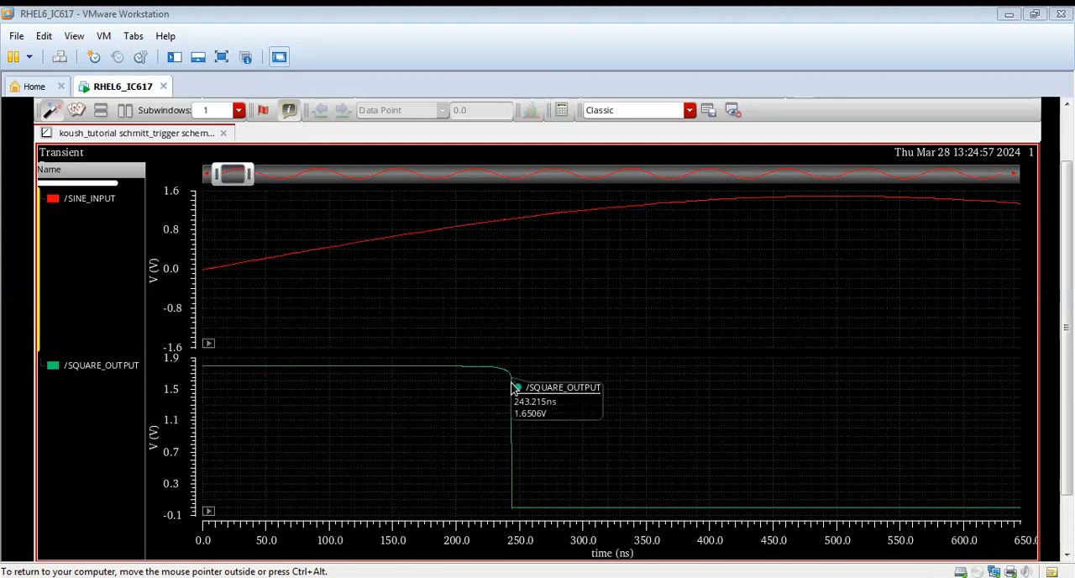
pyautogui.moveTo(508, 221)
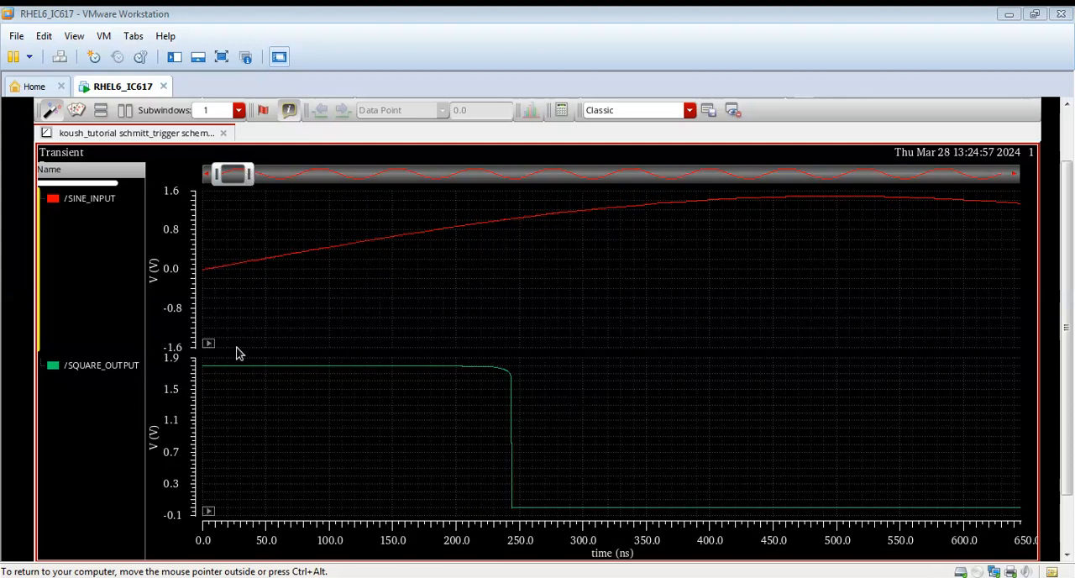
pyautogui.rightClick(99, 274)
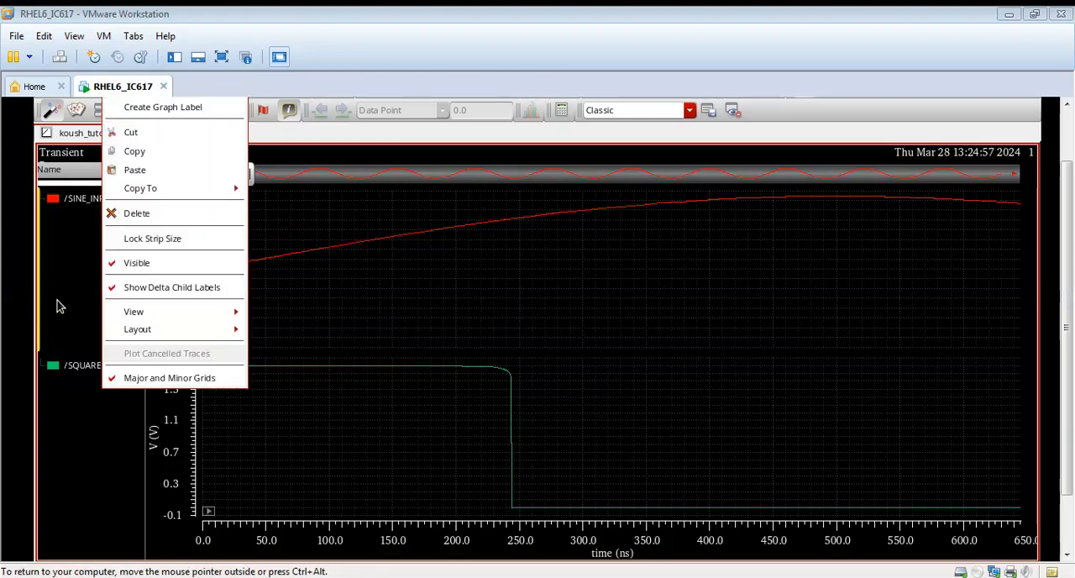
pyautogui.moveTo(146, 335)
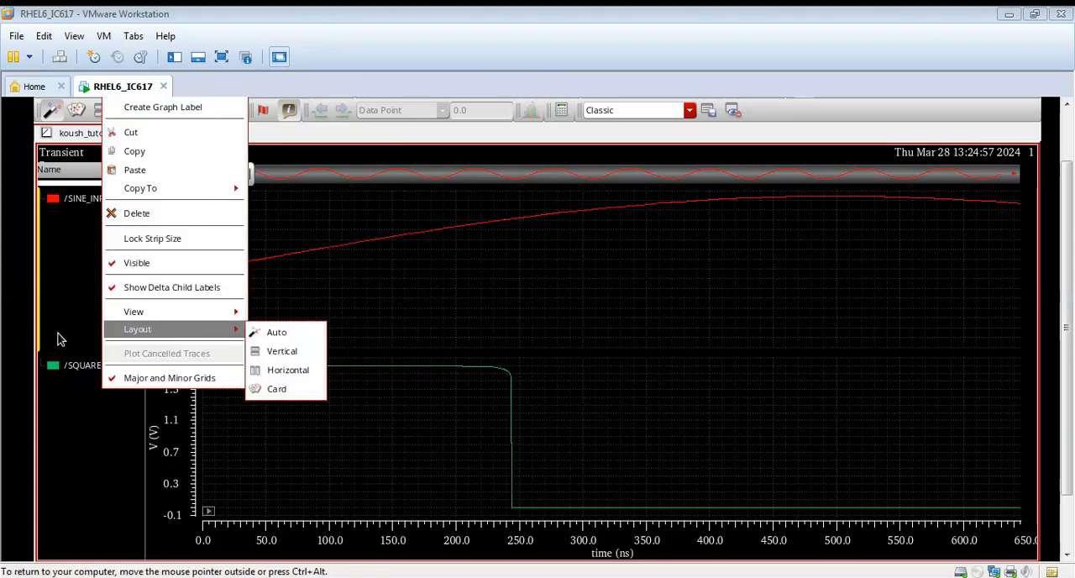
pyautogui.moveTo(1064, 253); pyautogui.dragTo(1071, 195)
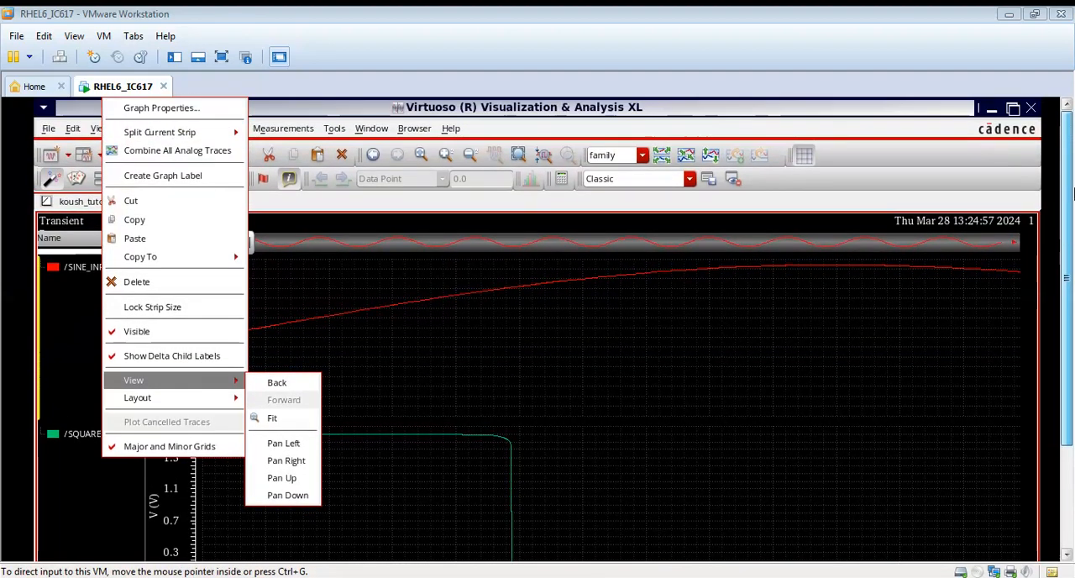
pyautogui.moveTo(185, 134)
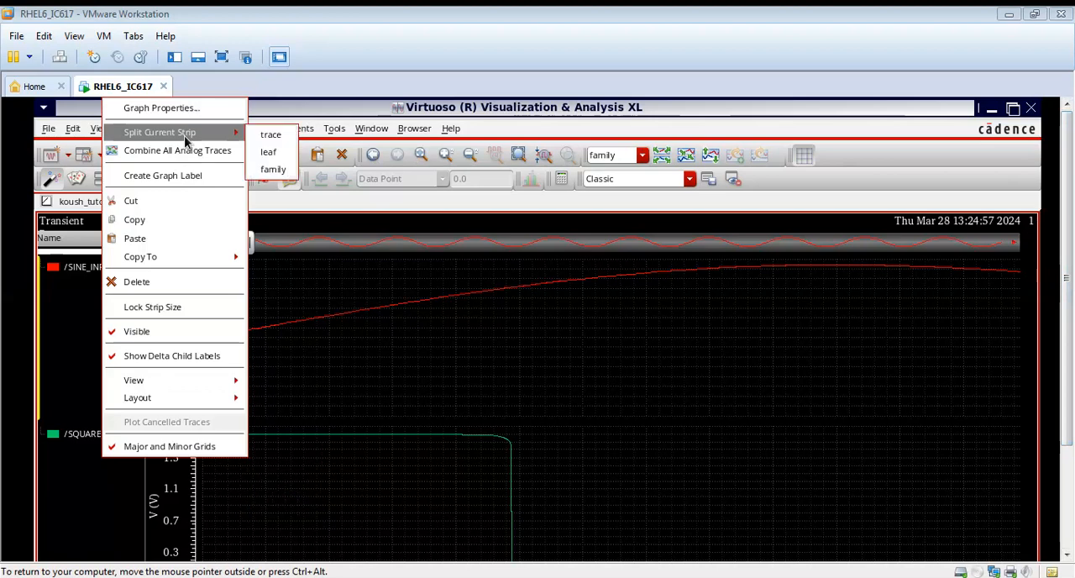
pyautogui.click(81, 340)
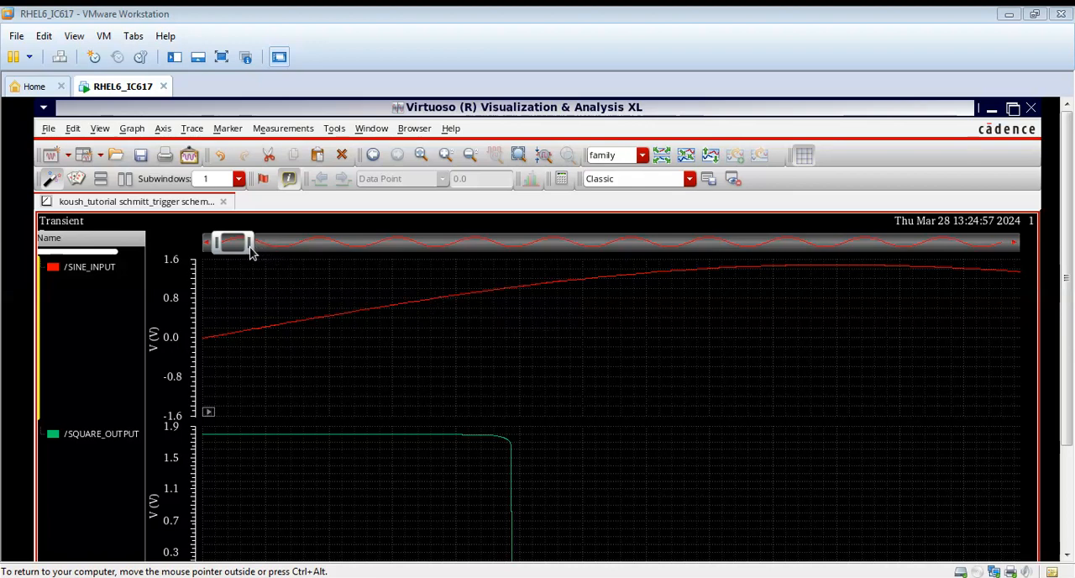
# Step: Narrow the plot's time range to just past SQUARE_OUTPUT's first falling edge and read the SINE_INPUT voltage at that transition
pyautogui.moveTo(250, 252); pyautogui.dragTo(235, 252)
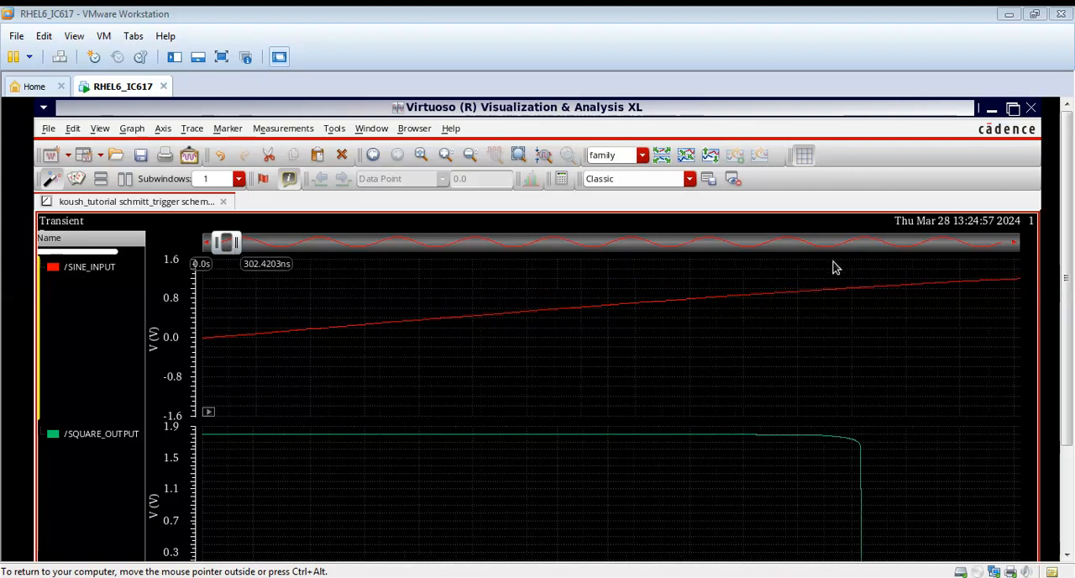
pyautogui.scroll(-1, 1067, 353)
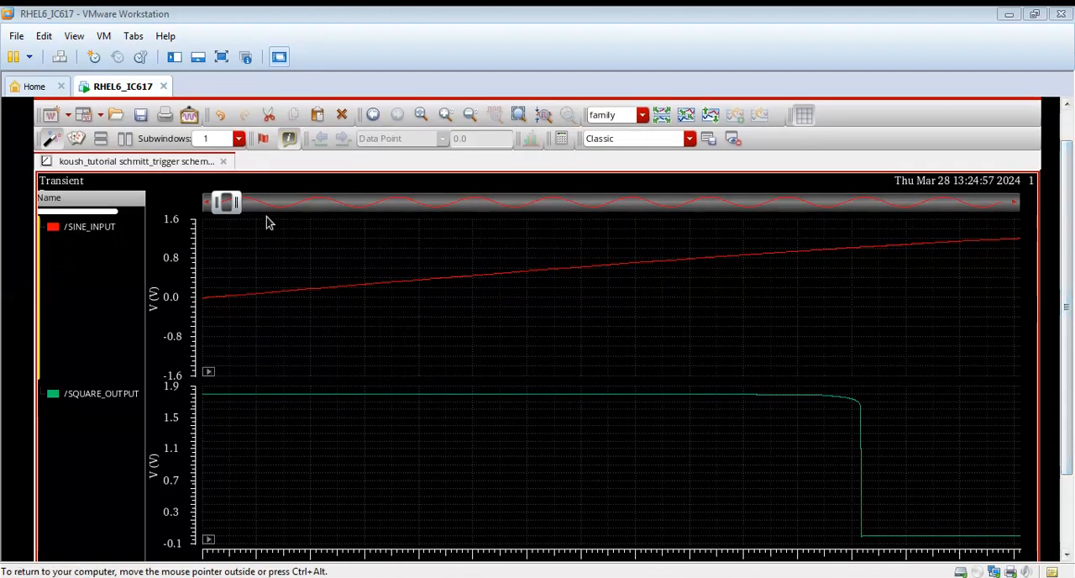
pyautogui.moveTo(236, 202); pyautogui.dragTo(235, 209)
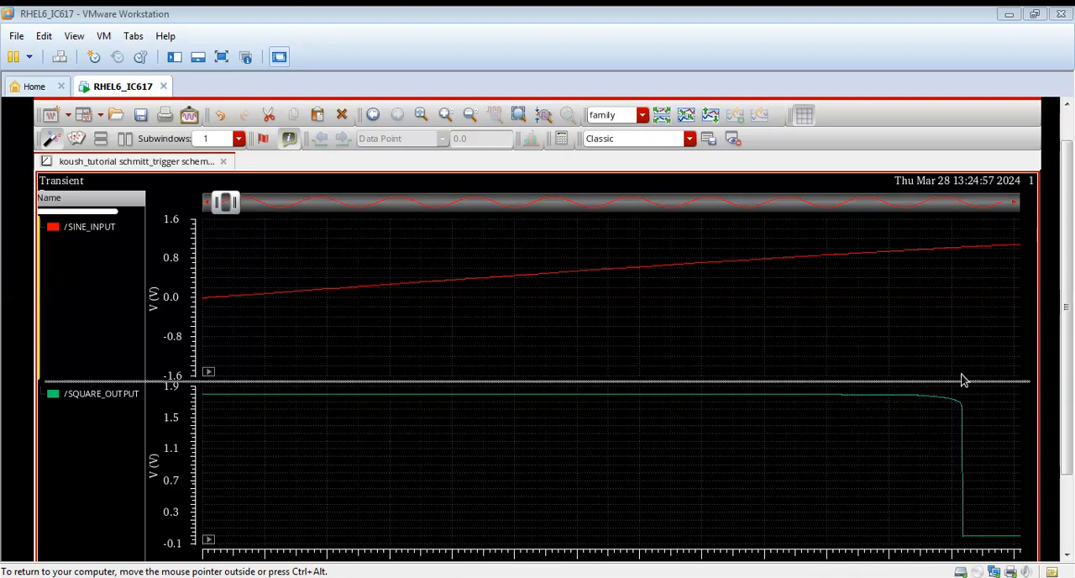
pyautogui.moveTo(965, 257)
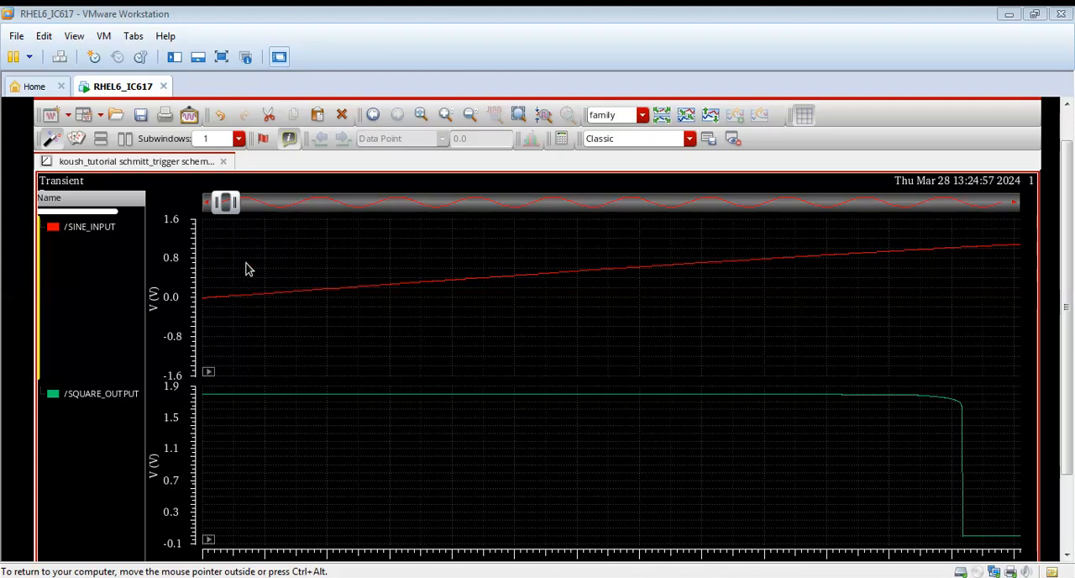
# Step: Shift the time window to SQUARE_OUTPUT's first rising edge, tighten it, and read the SINE_INPUT voltage at that transition
pyautogui.moveTo(226, 204); pyautogui.dragTo(258, 209)
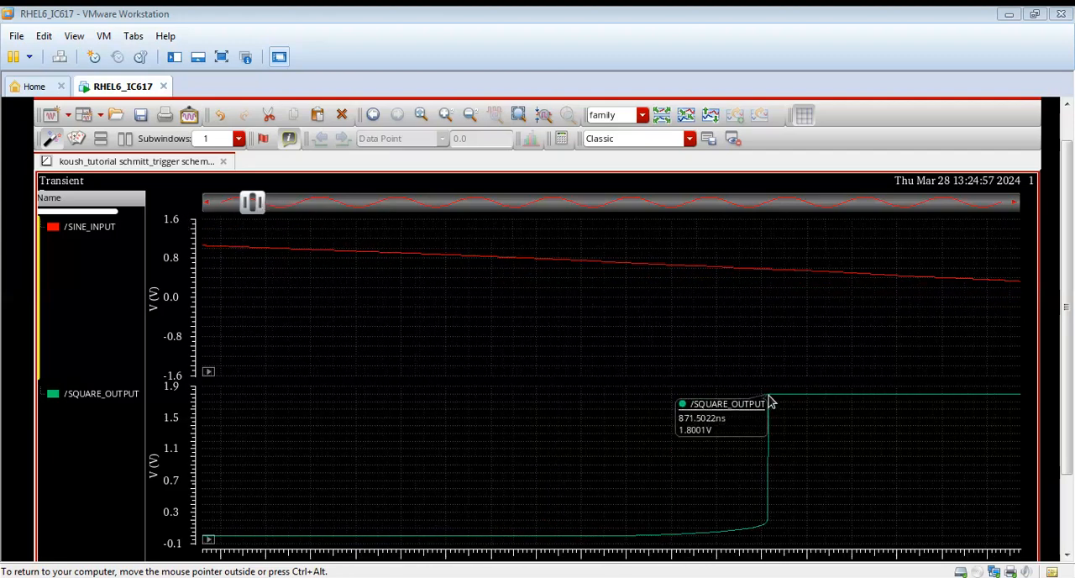
pyautogui.moveTo(773, 277)
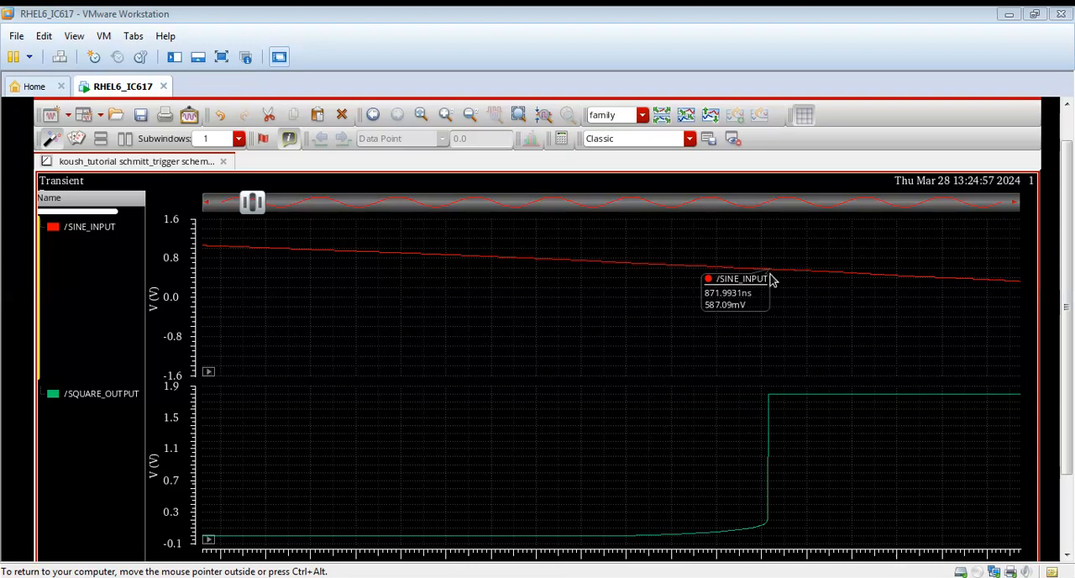
pyautogui.moveTo(258, 206); pyautogui.dragTo(257, 206)
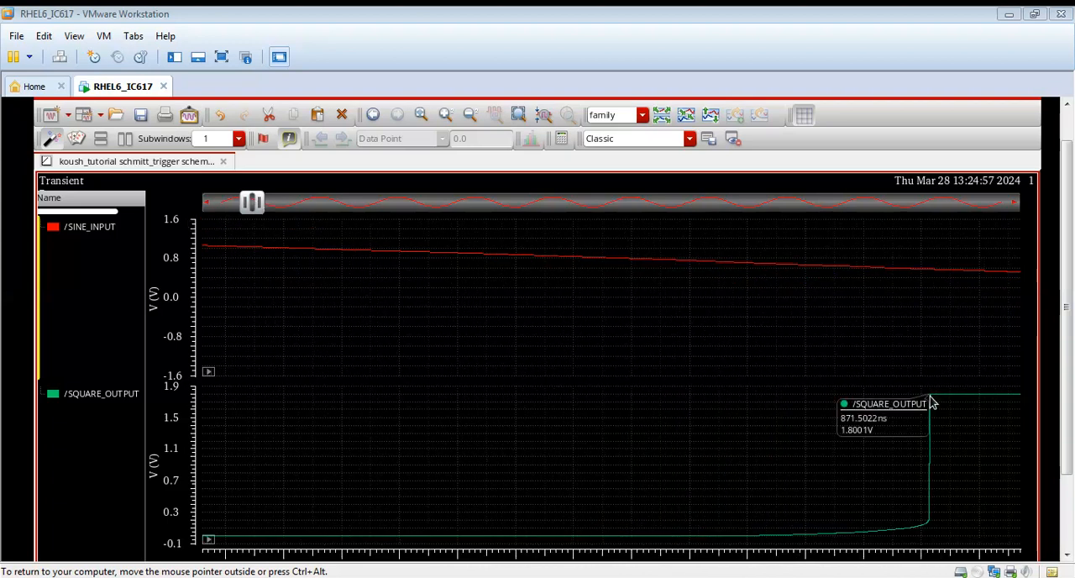
pyautogui.moveTo(931, 274)
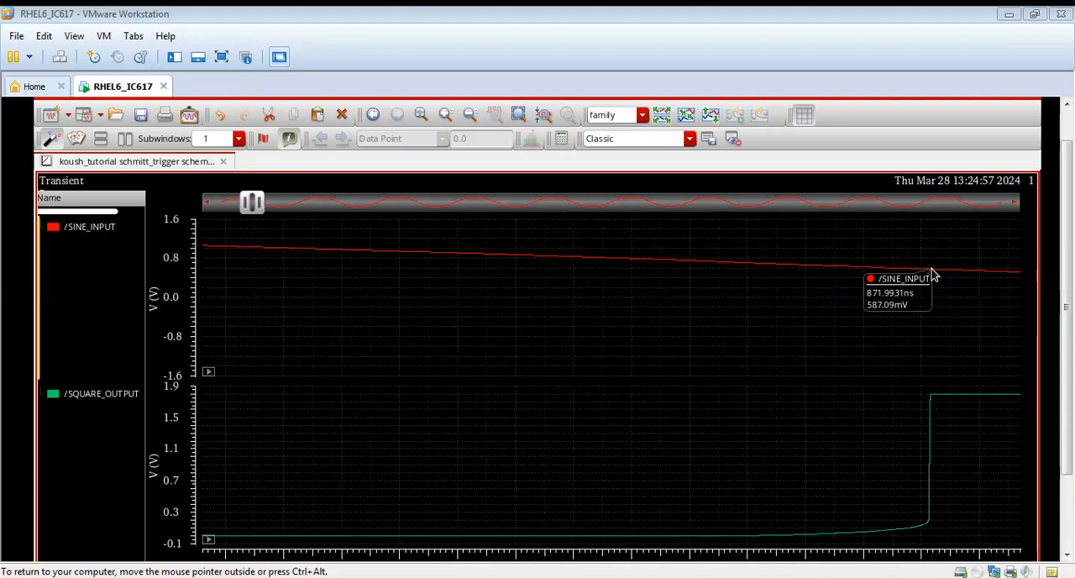
pyautogui.moveTo(934, 399)
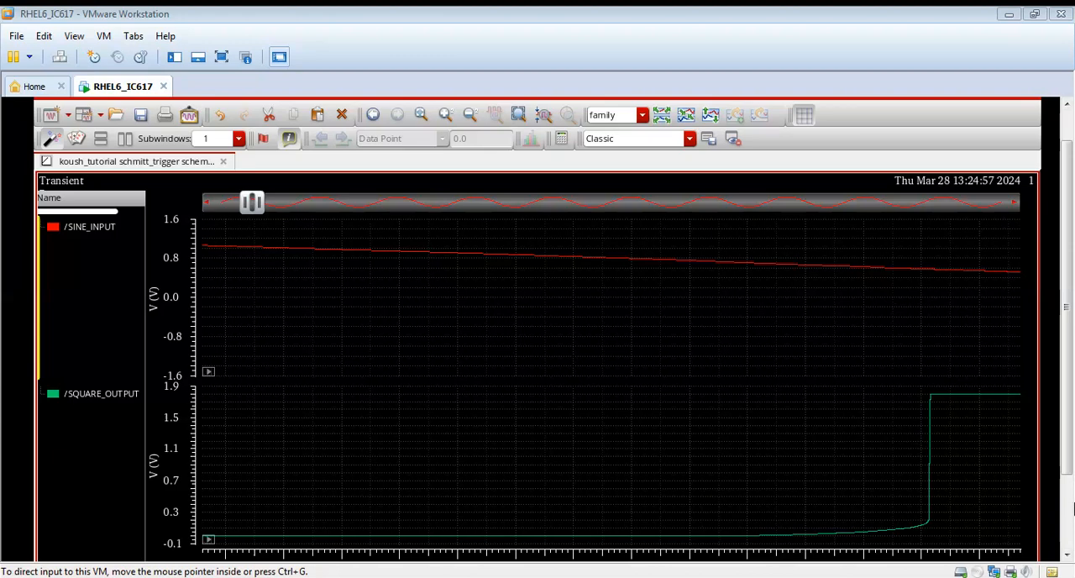
pyautogui.click(1071, 521)
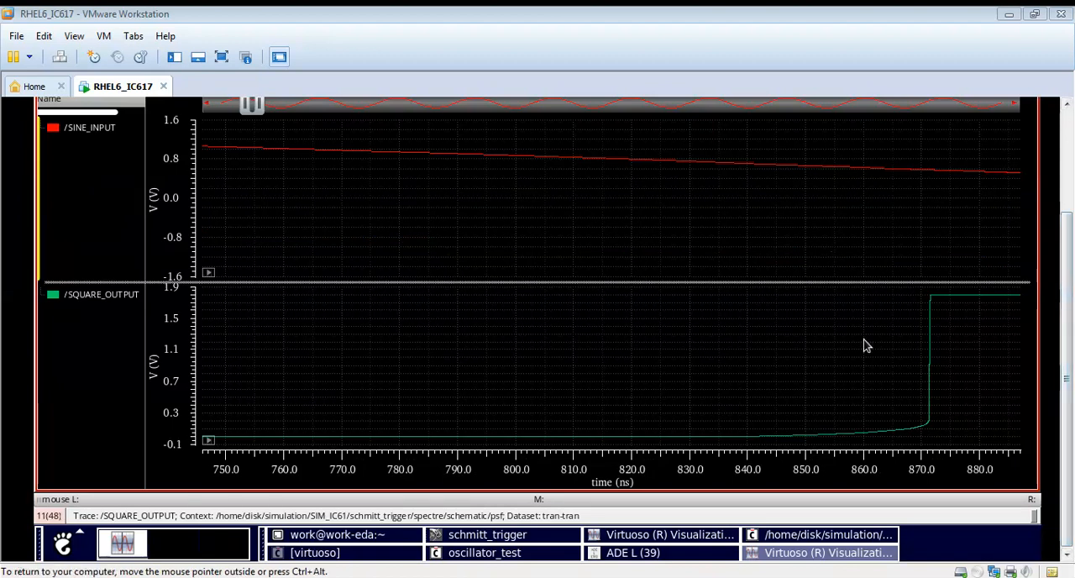
# Step: Open the waveform calculator and clear the leftover peakToPeak expression from its buffer
pyautogui.moveTo(938, 316)
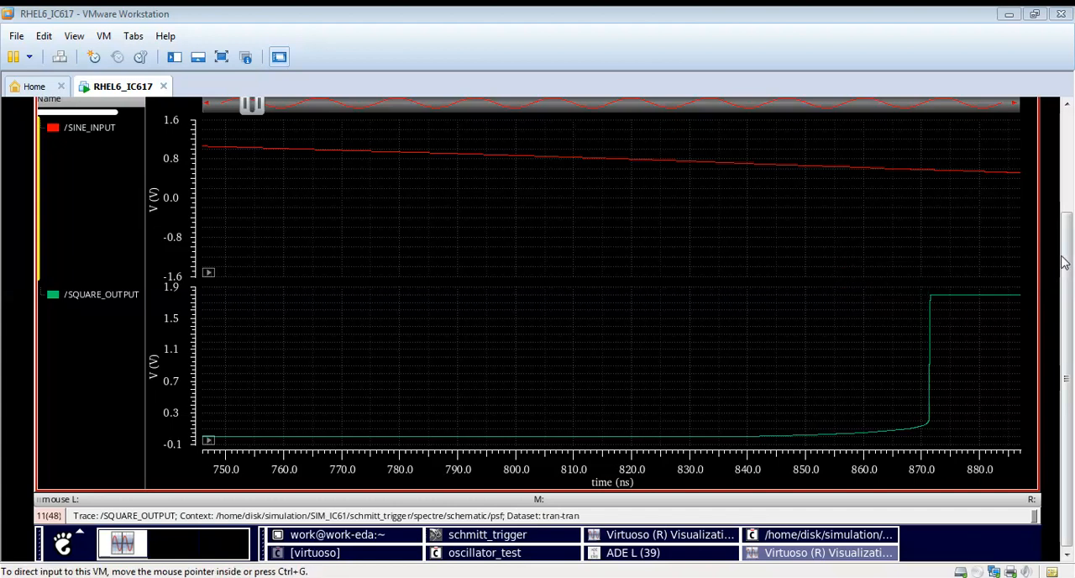
pyautogui.moveTo(930, 434)
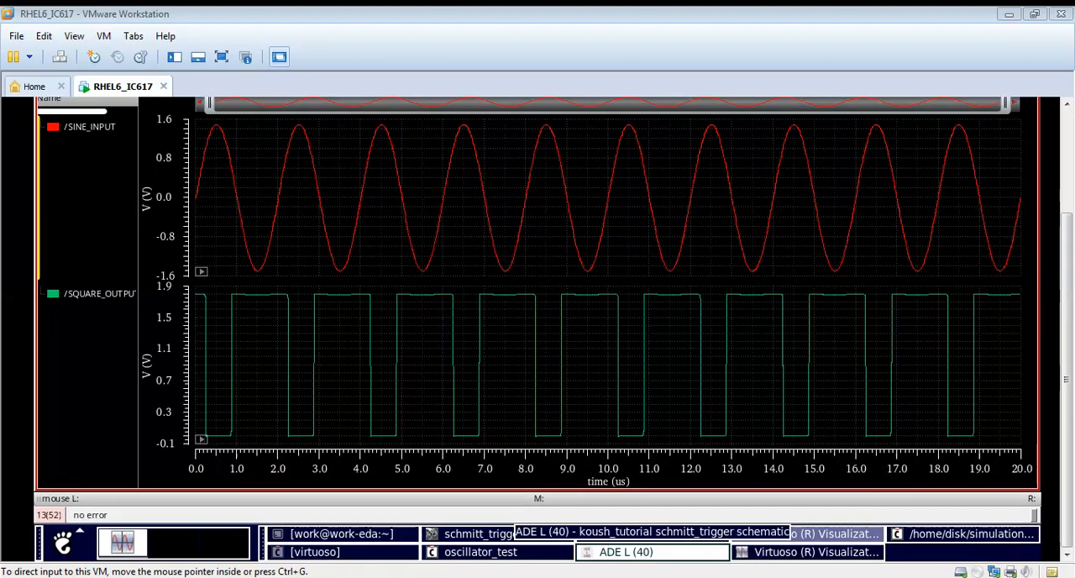
pyautogui.moveTo(1069, 309); pyautogui.dragTo(1072, 201)
pyautogui.click(398, 132)
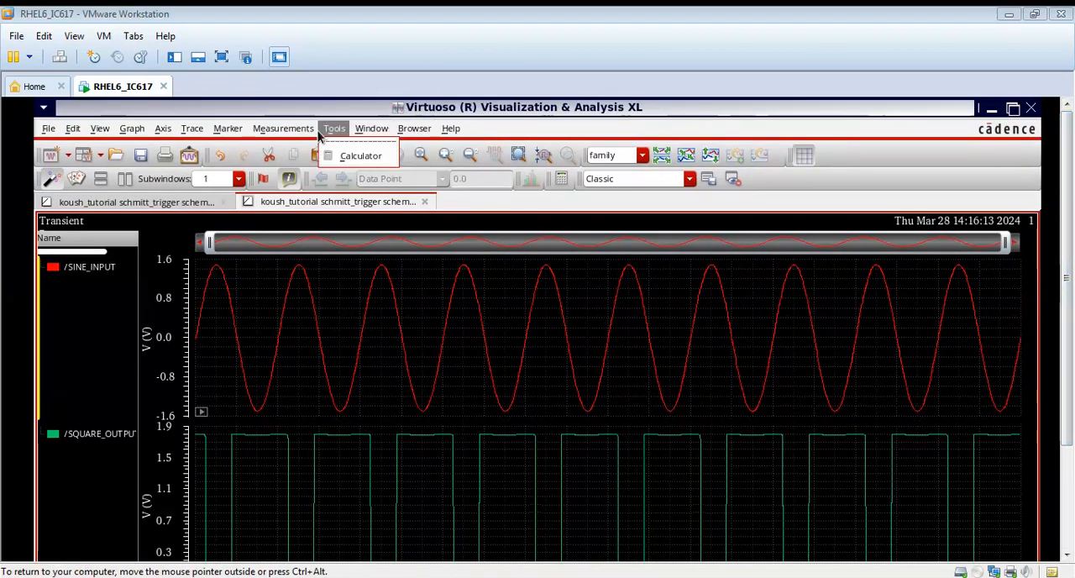
pyautogui.click(357, 156)
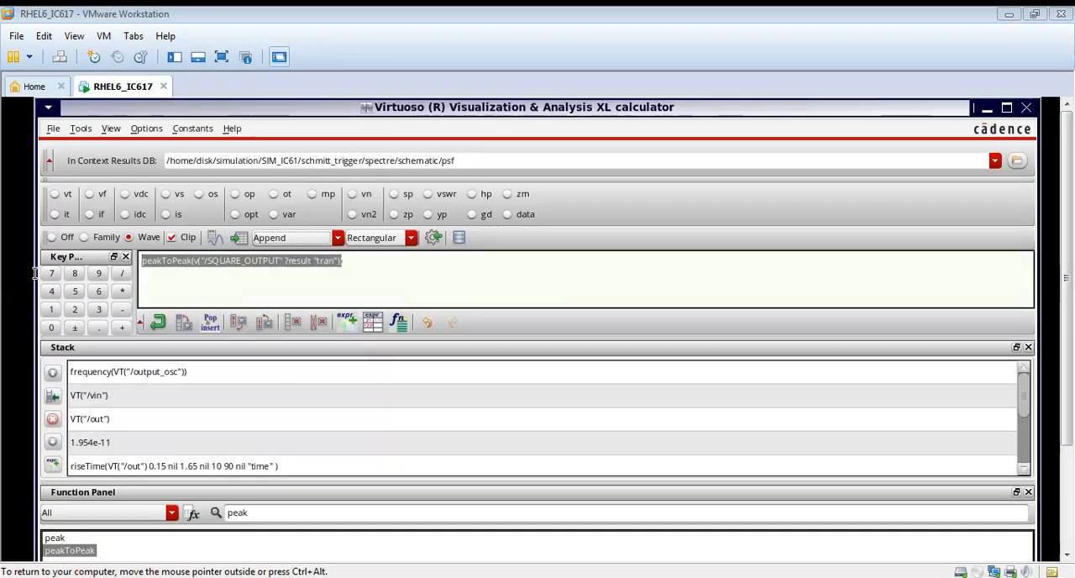
pyautogui.click(420, 270)
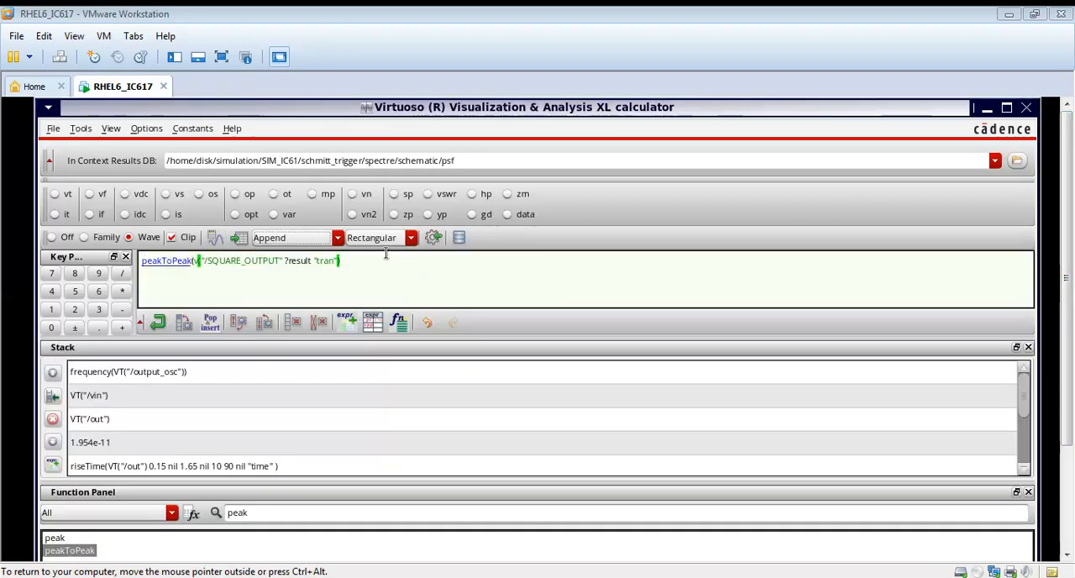
pyautogui.moveTo(340, 260); pyautogui.dragTo(143, 260)
pyautogui.press('BackSpace')
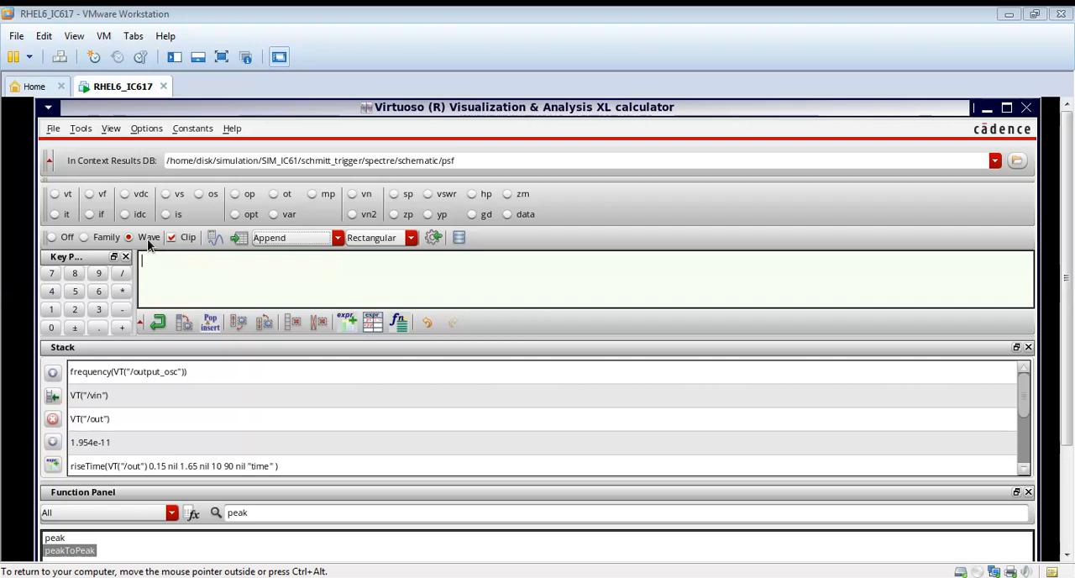
# Step: Load the transient SQUARE_OUTPUT trace into the calculator, apply peakToPeak and evaluate the expression
pyautogui.click(988, 110)
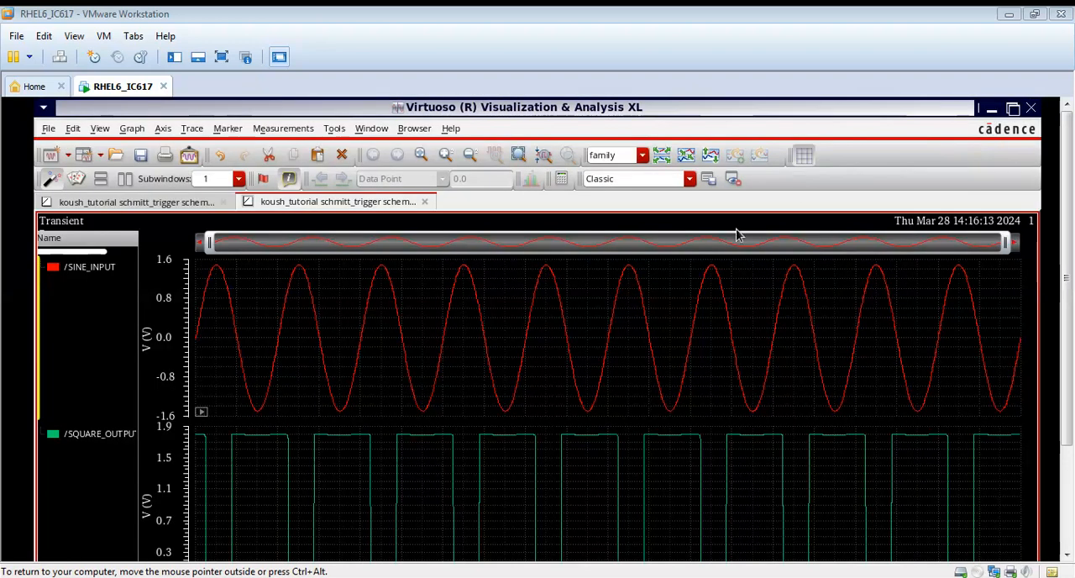
pyautogui.click(512, 436)
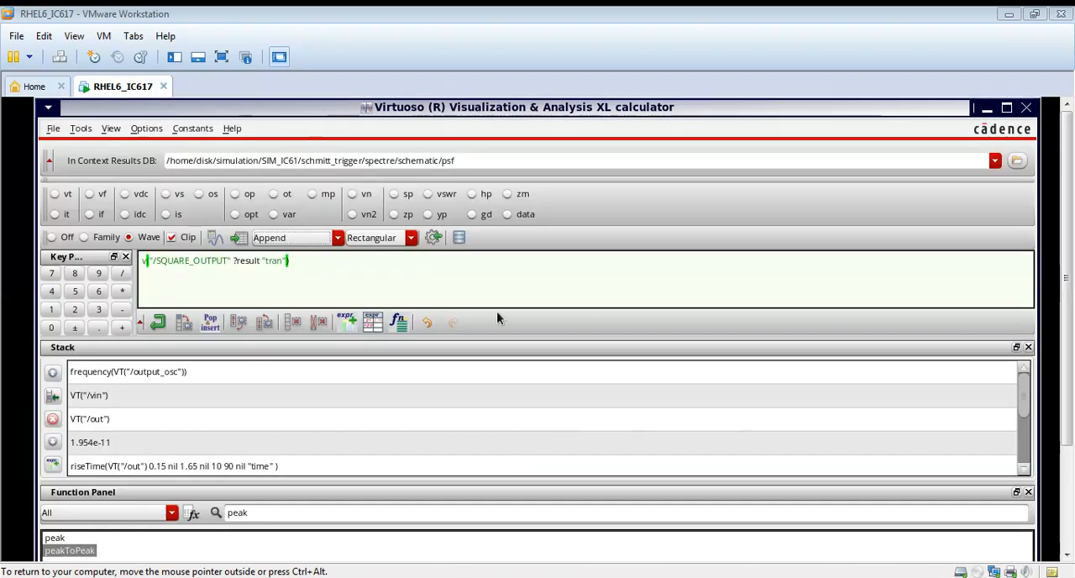
pyautogui.moveTo(1068, 364); pyautogui.dragTo(1064, 436)
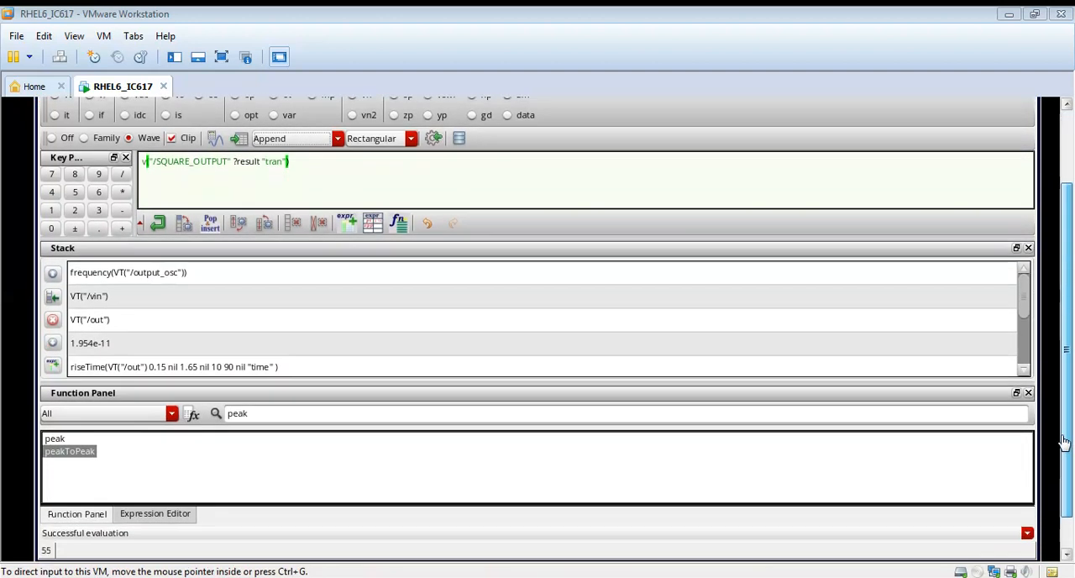
pyautogui.click(61, 451)
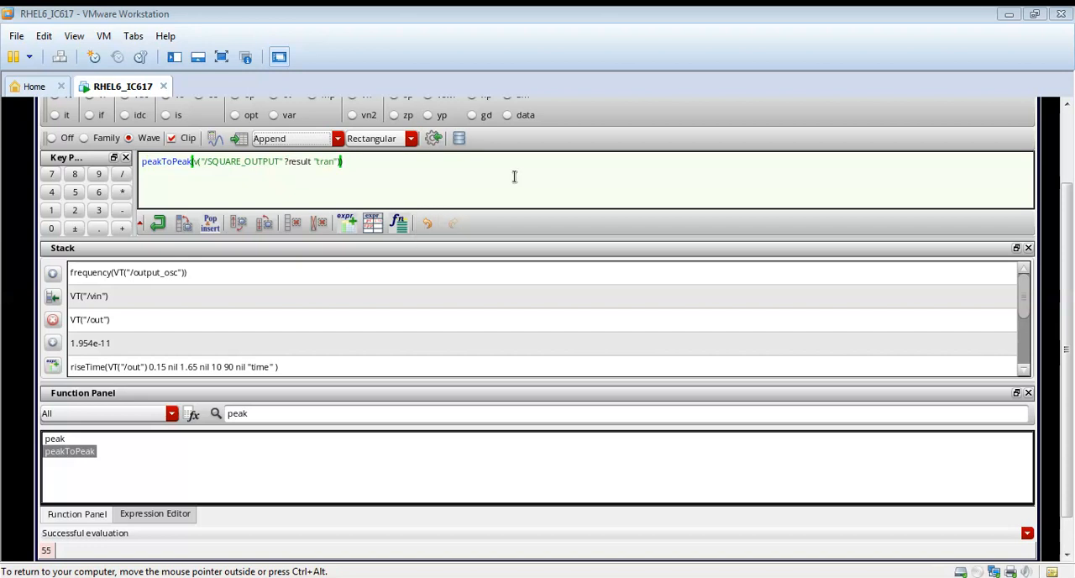
pyautogui.click(217, 143)
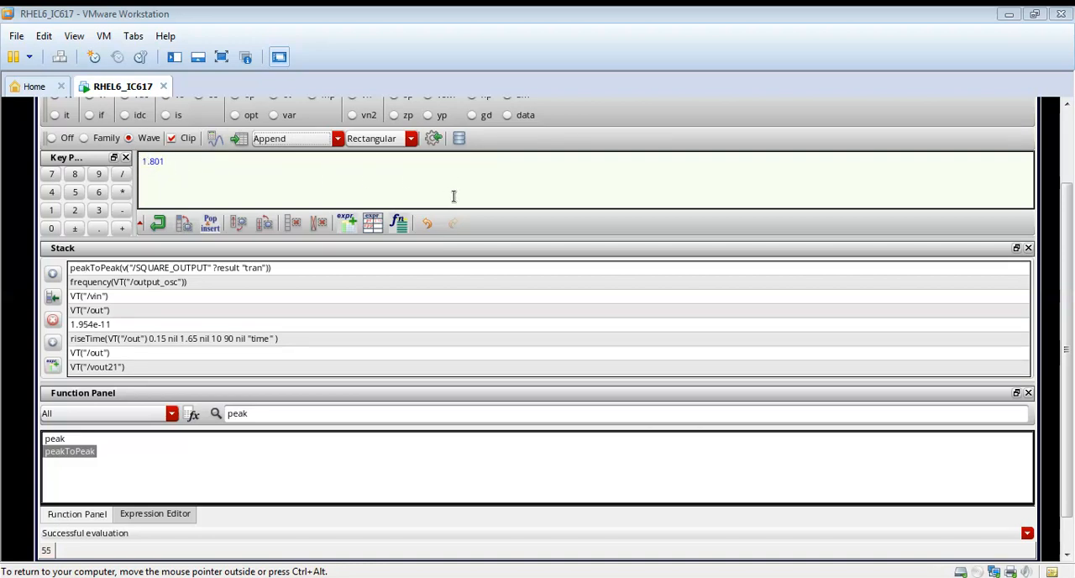
# Step: Return to the ADE L window, disable the tran analysis and enable the noise analysis
pyautogui.click(1069, 174)
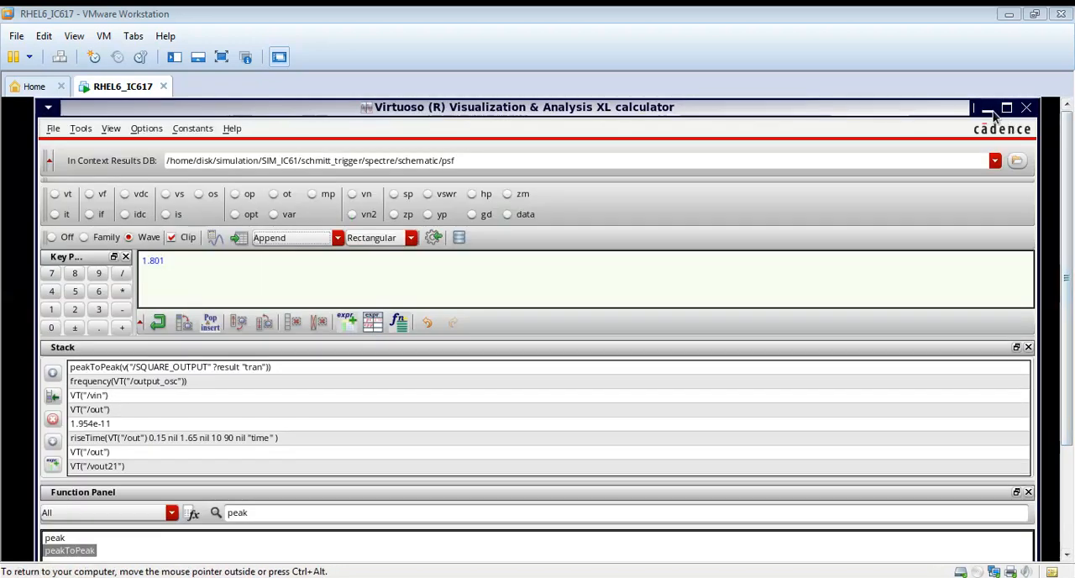
pyautogui.click(990, 109)
pyautogui.click(991, 109)
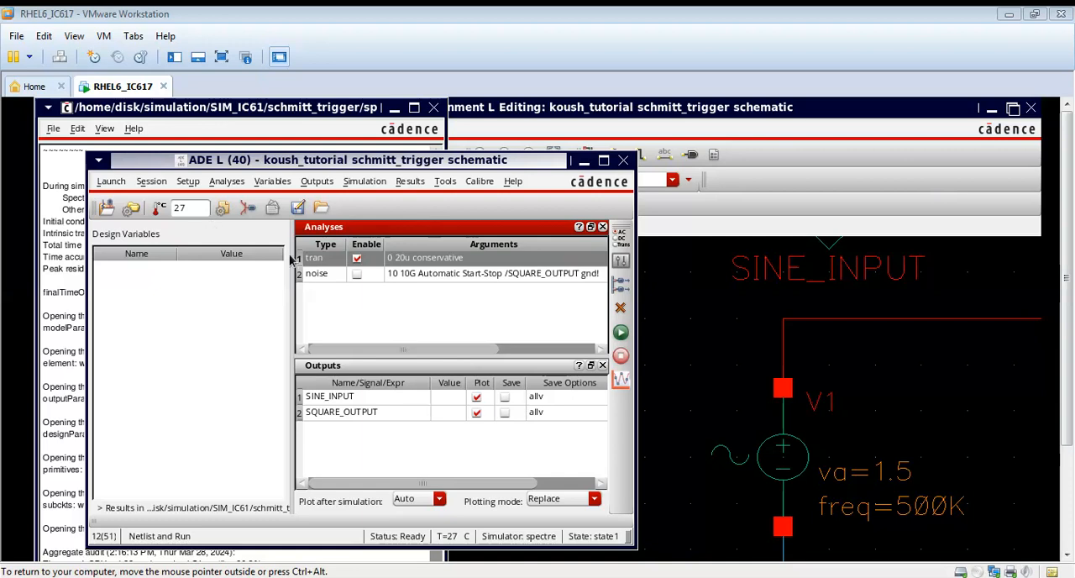
pyautogui.click(357, 258)
pyautogui.click(357, 274)
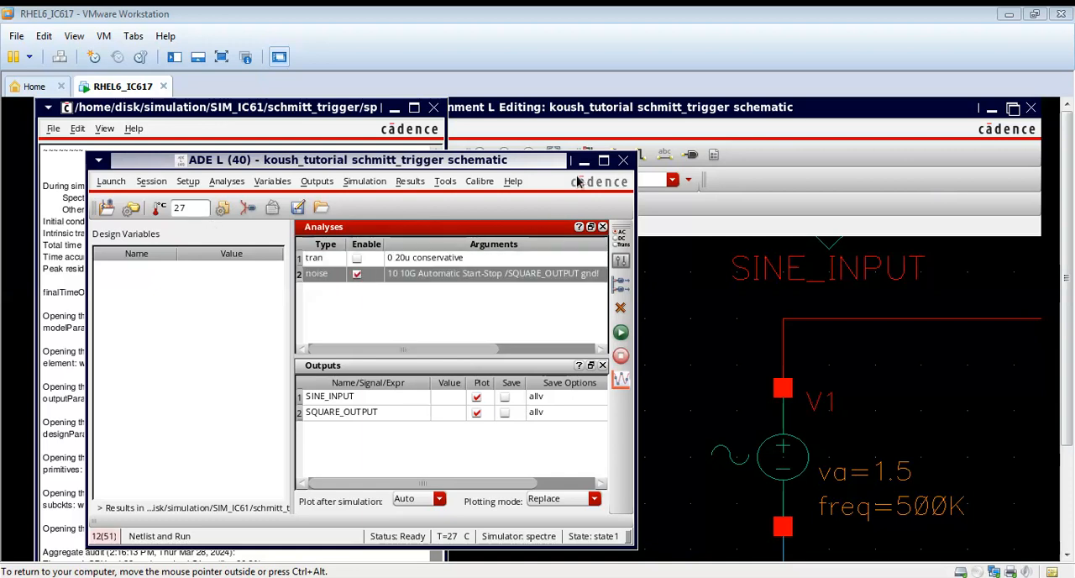
# Step: Examine the noise analysis's frequency sweep, output nodes and input voltage source, and find source V1 in the schematic
pyautogui.click(603, 160)
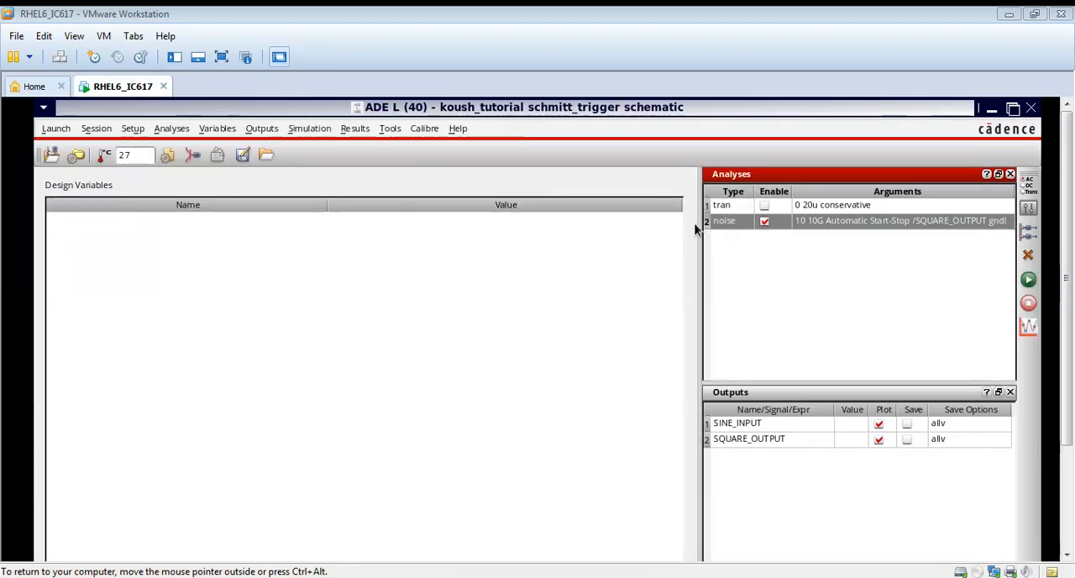
pyautogui.moveTo(696, 223); pyautogui.dragTo(34, 241)
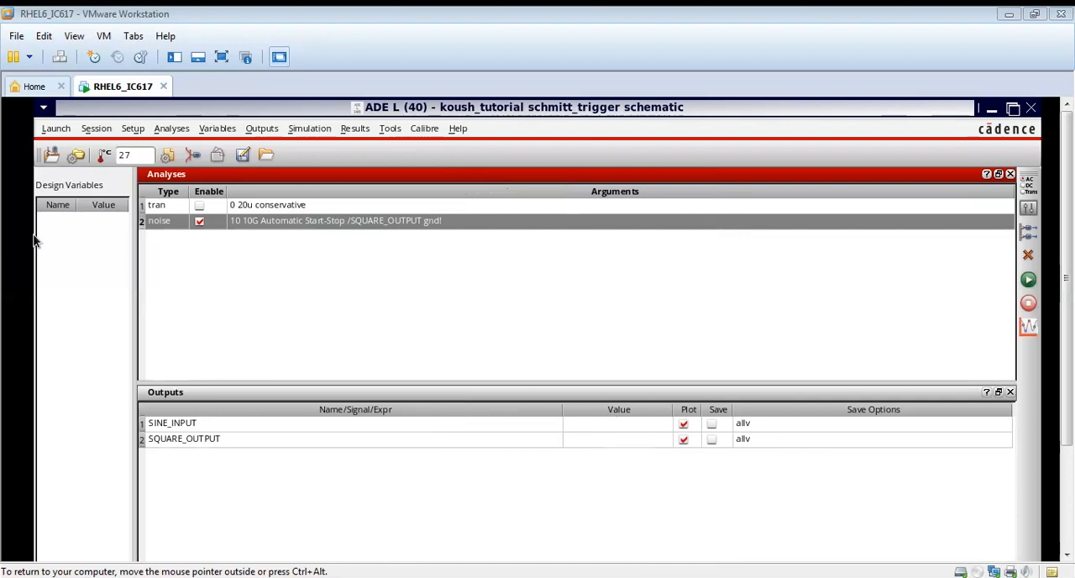
pyautogui.rightClick(250, 223)
pyautogui.click(278, 223)
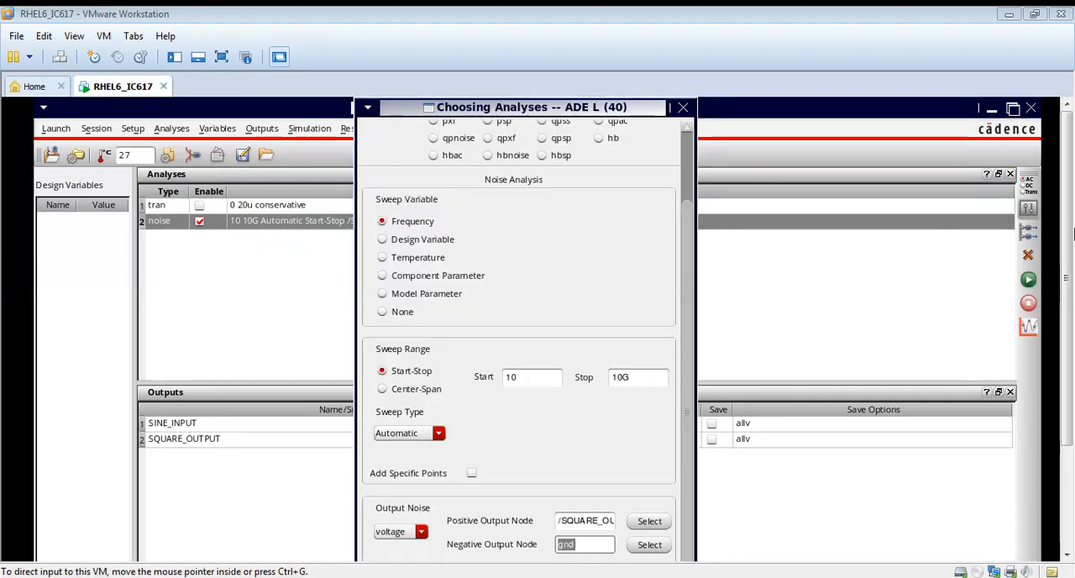
pyautogui.moveTo(687, 225); pyautogui.dragTo(693, 152)
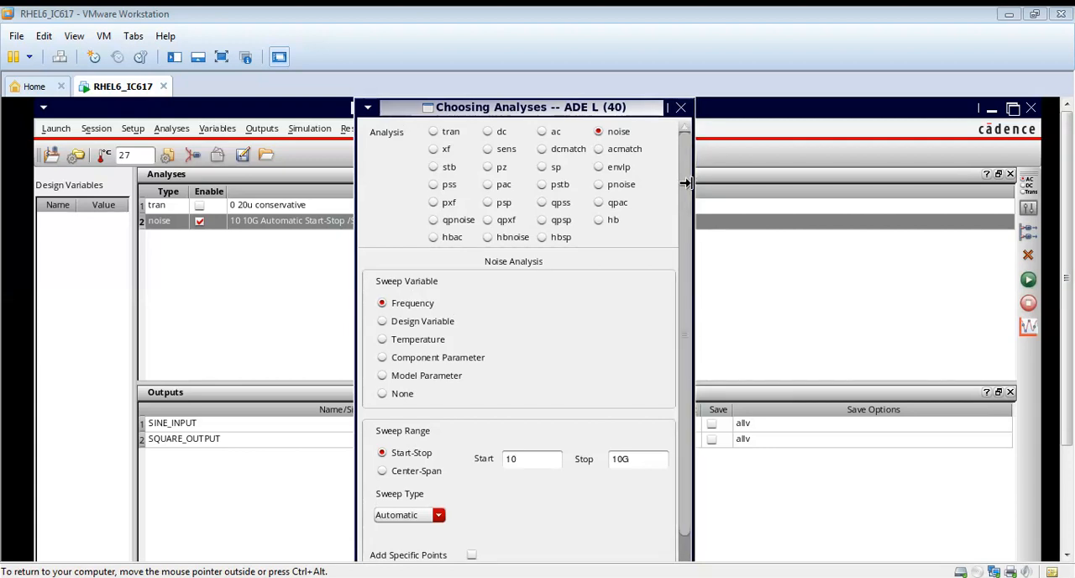
pyautogui.scroll(-3, 683, 276)
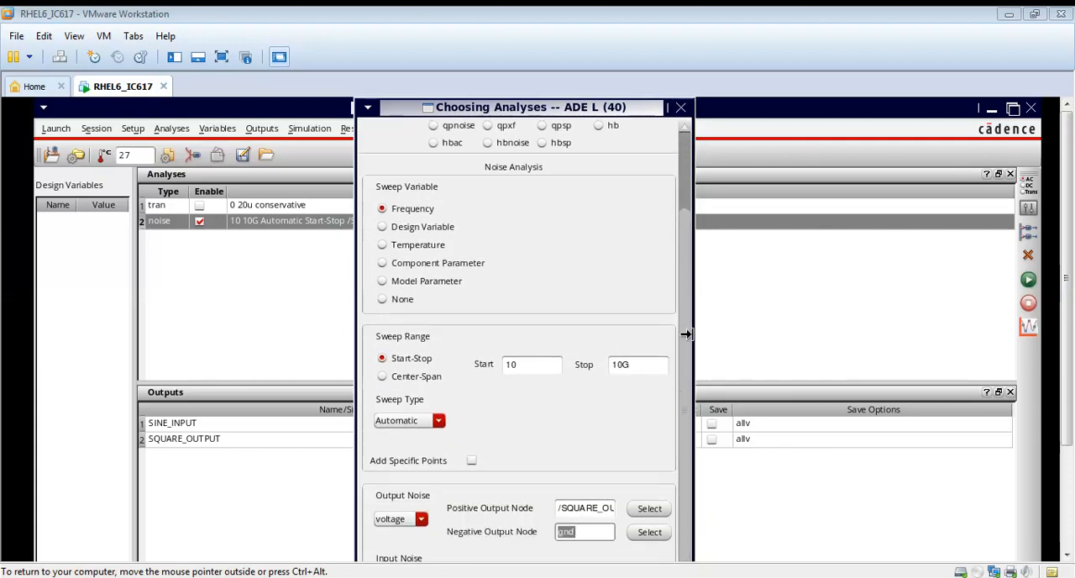
pyautogui.moveTo(686, 334); pyautogui.dragTo(898, 328)
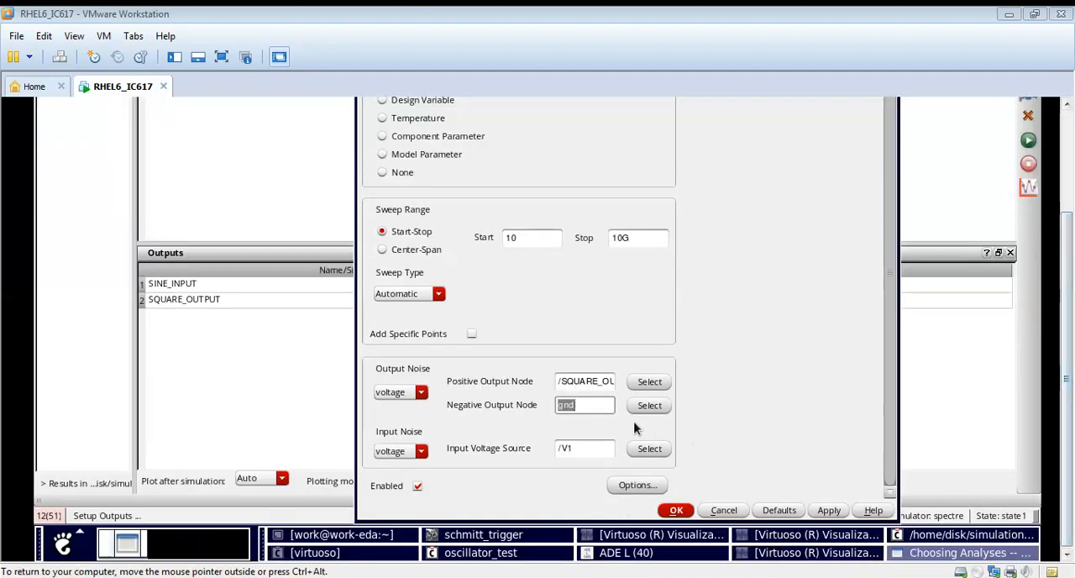
pyautogui.click(595, 410)
pyautogui.click(591, 380)
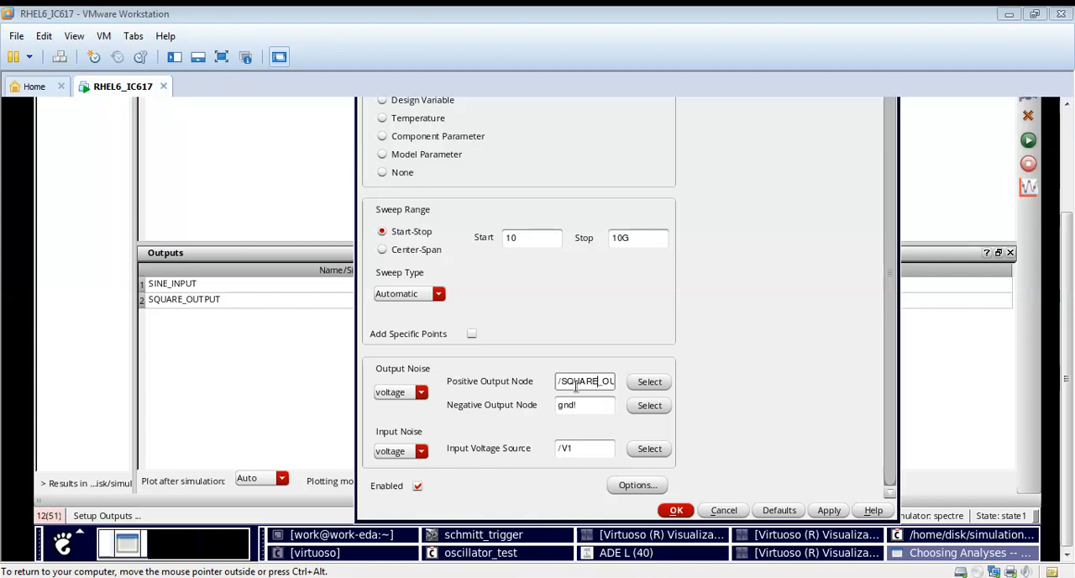
pyautogui.press('End')
pyautogui.click(581, 406)
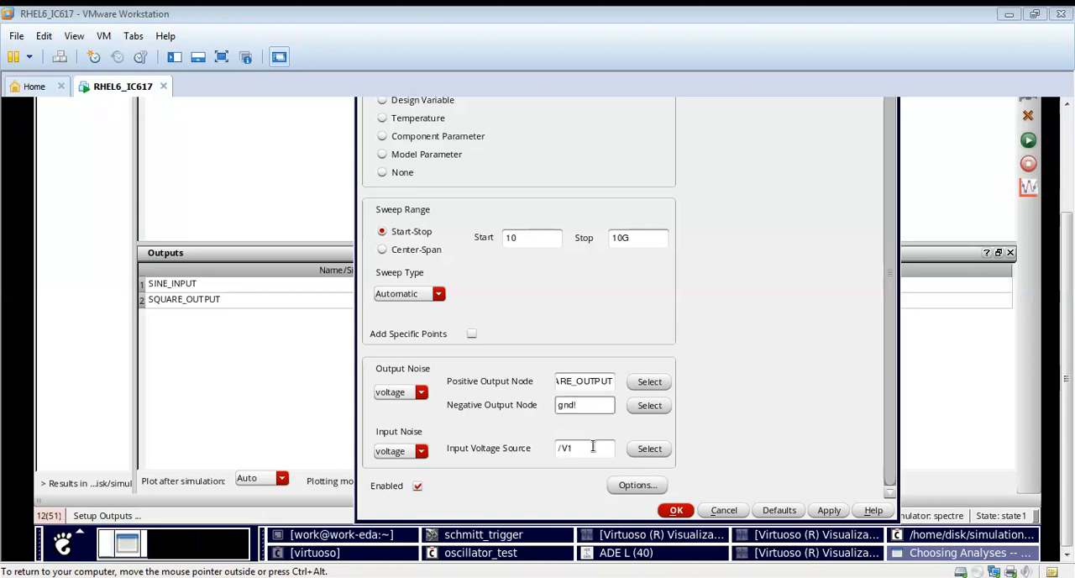
pyautogui.click(504, 535)
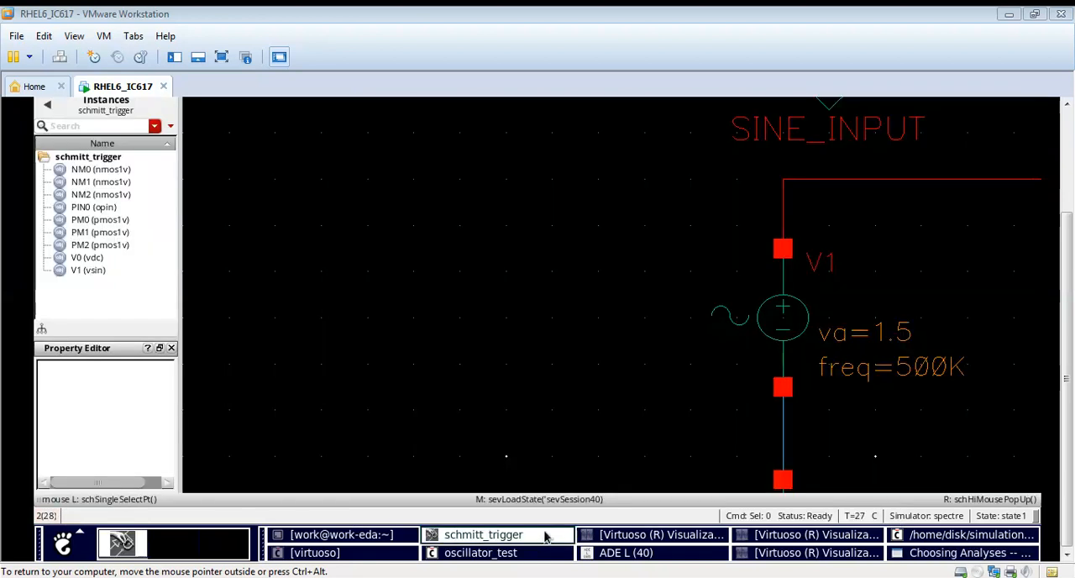
pyautogui.scroll(-1, 813, 319)
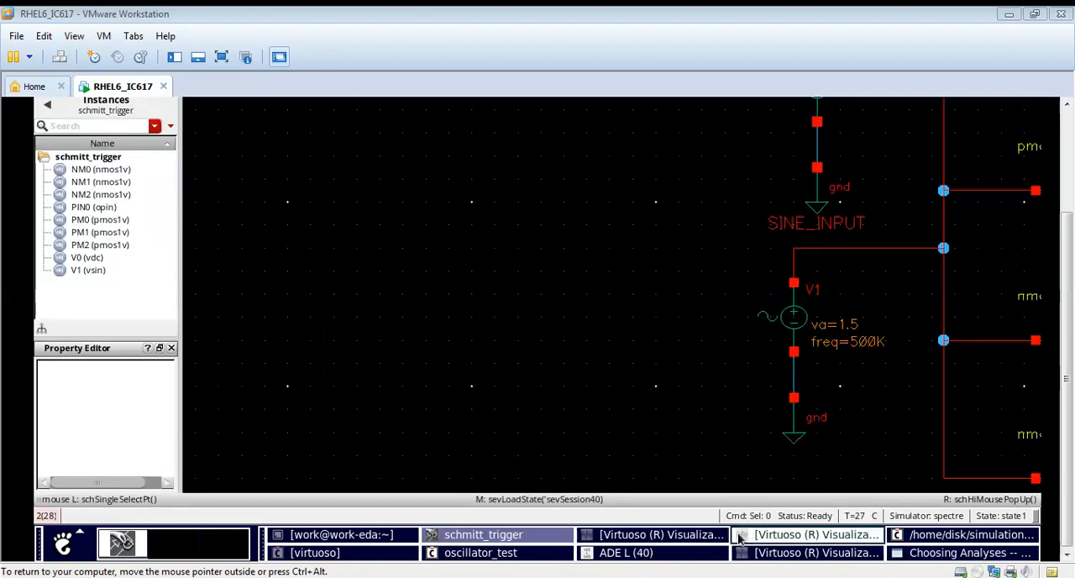
# Step: Go back to ADE L, run the noise simulation and view the resulting noise plot across its frequency range
pyautogui.click(650, 552)
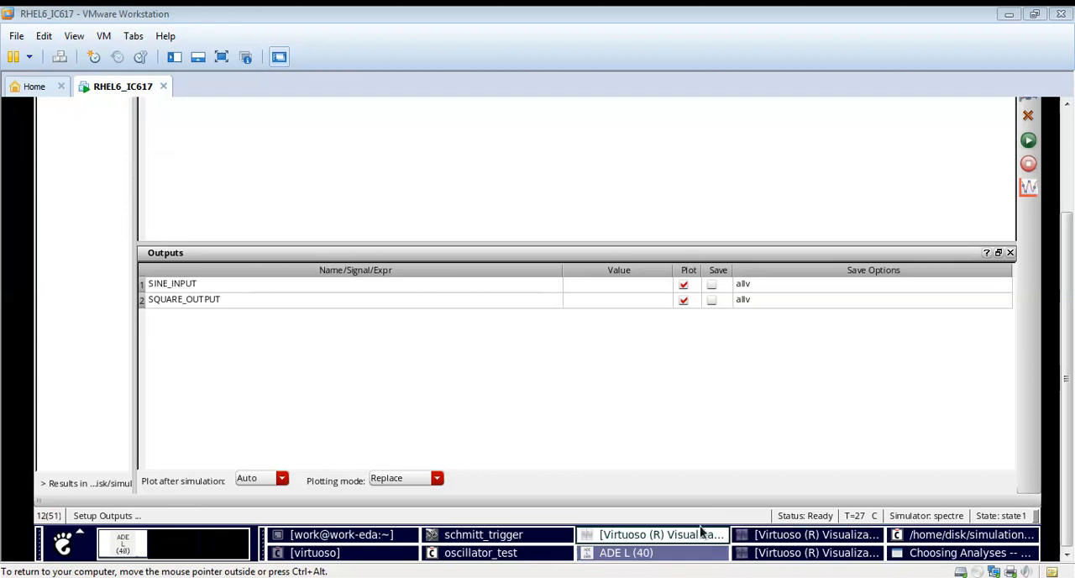
pyautogui.click(1071, 199)
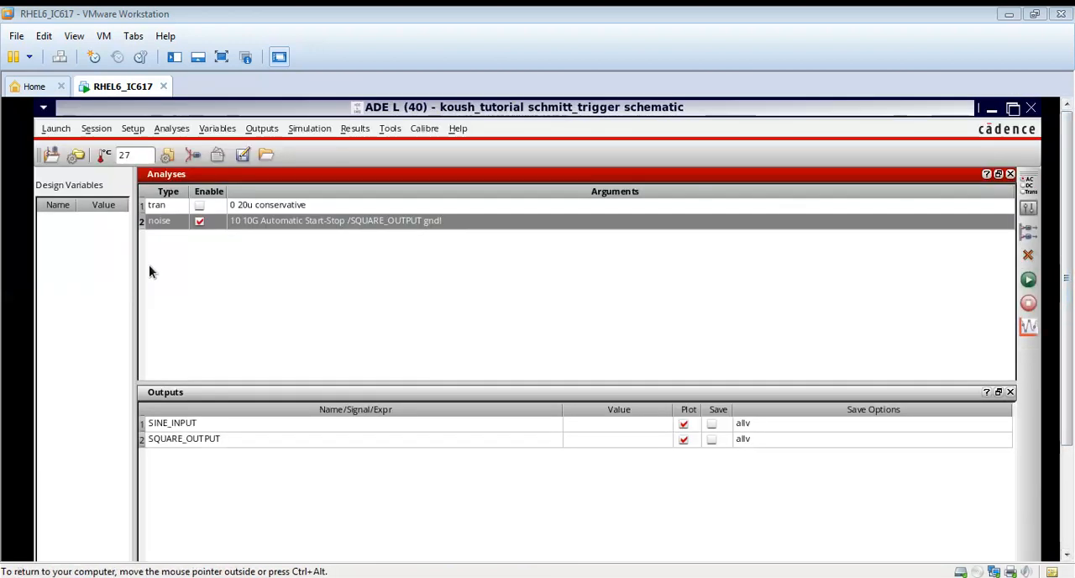
pyautogui.moveTo(133, 265); pyautogui.dragTo(527, 264)
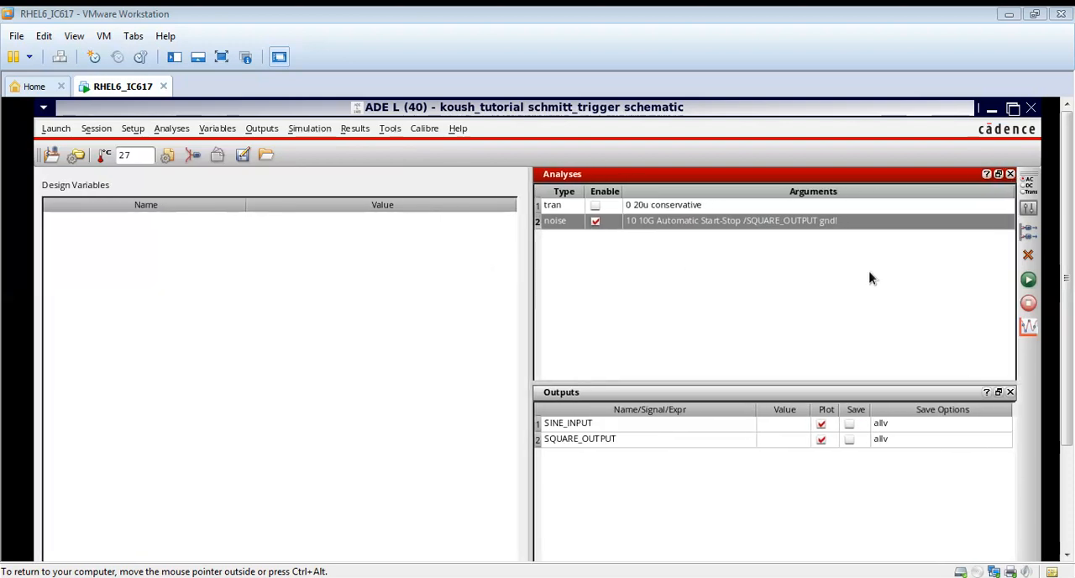
pyautogui.click(1028, 281)
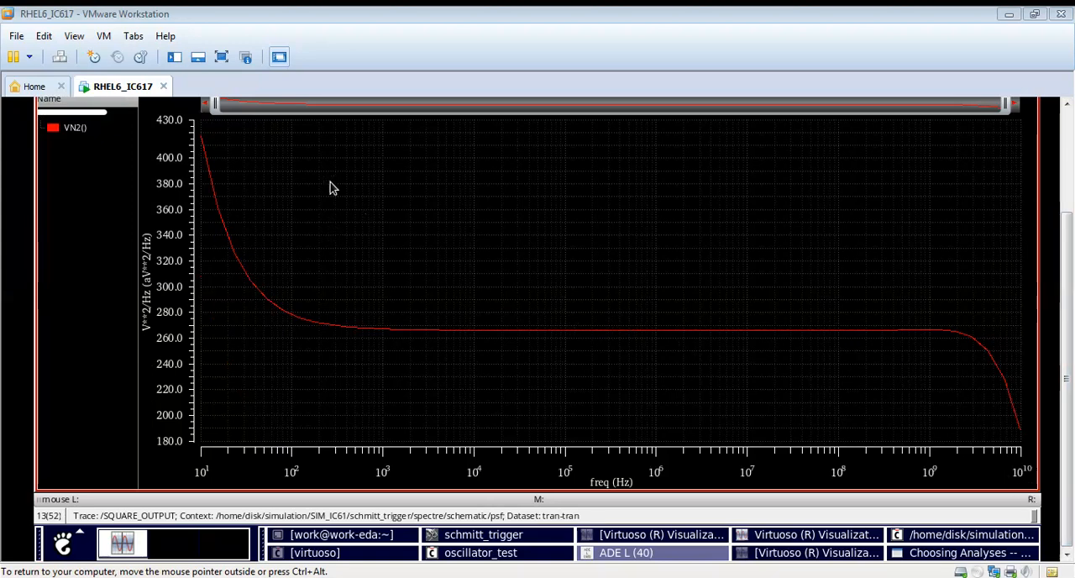
pyautogui.click(1068, 186)
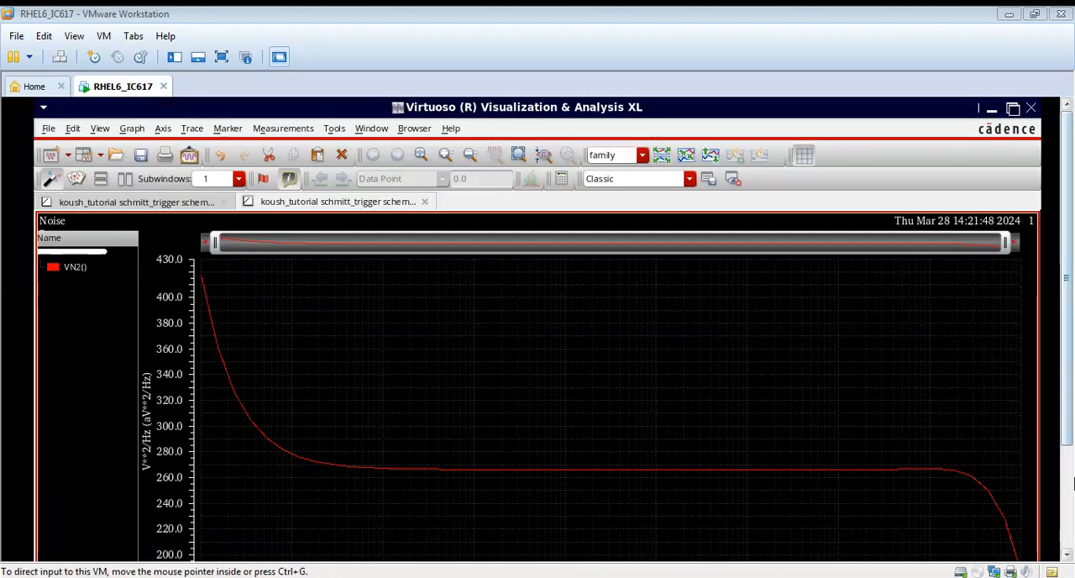
pyautogui.click(1069, 490)
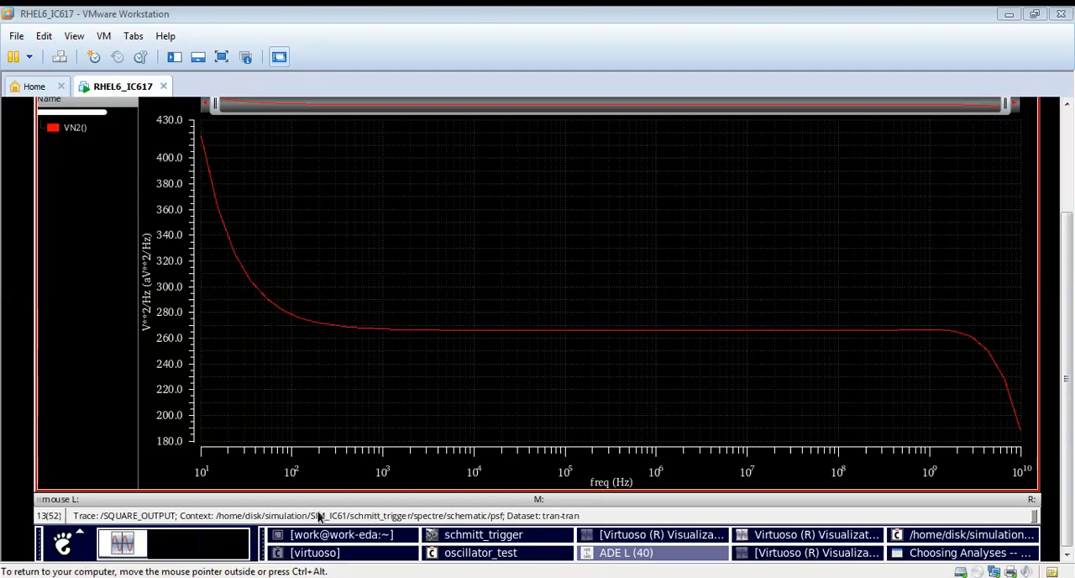
pyautogui.rightClick(358, 329)
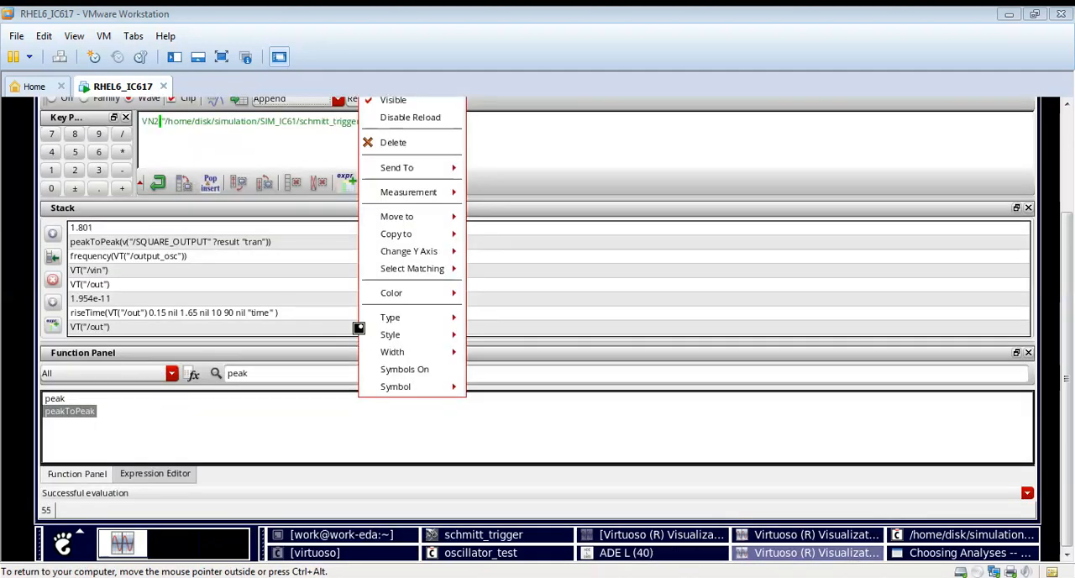
pyautogui.click(313, 148)
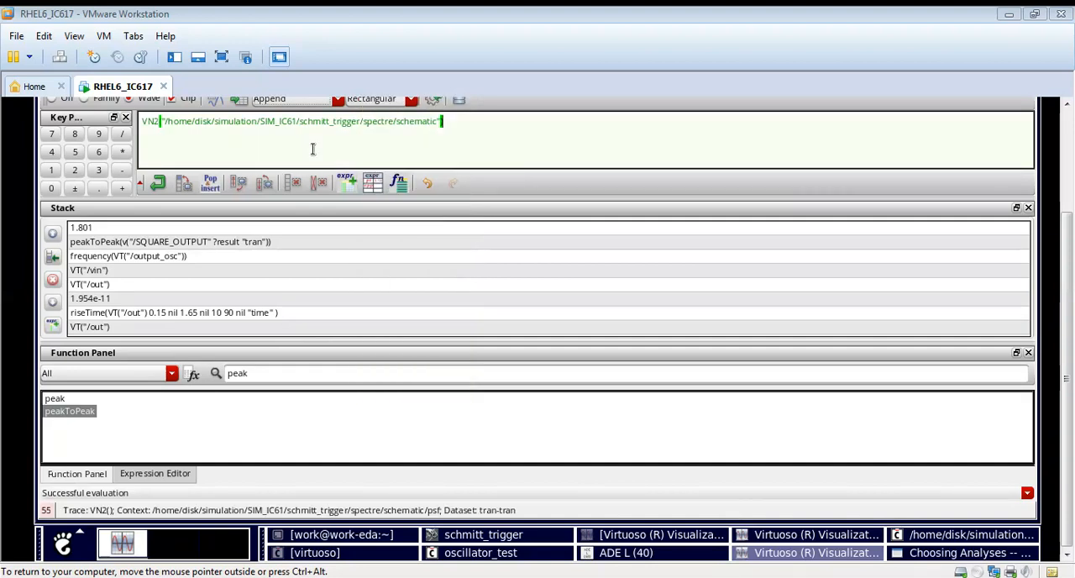
pyautogui.click(1069, 206)
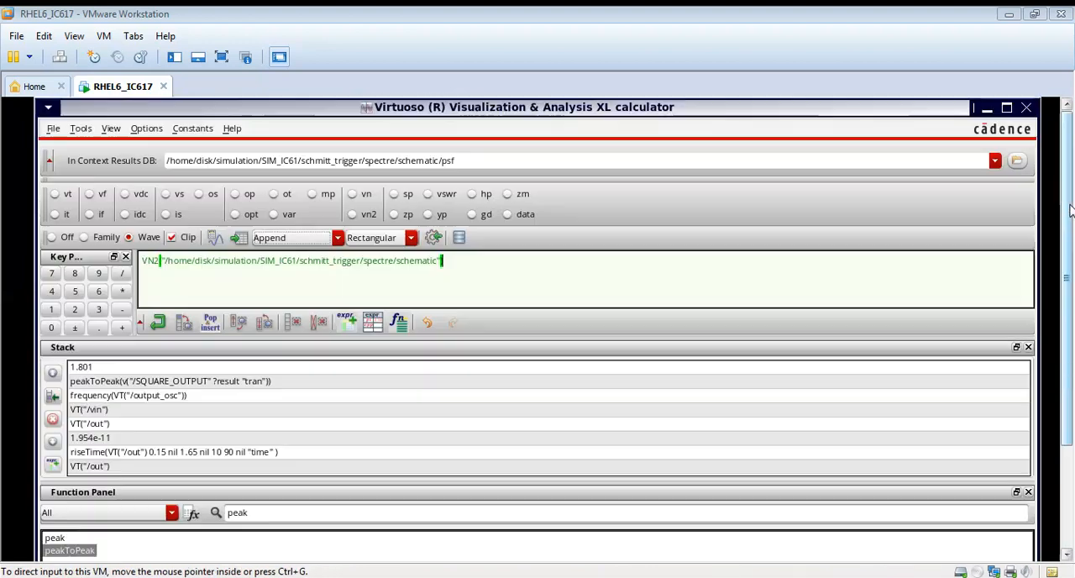
pyautogui.click(986, 108)
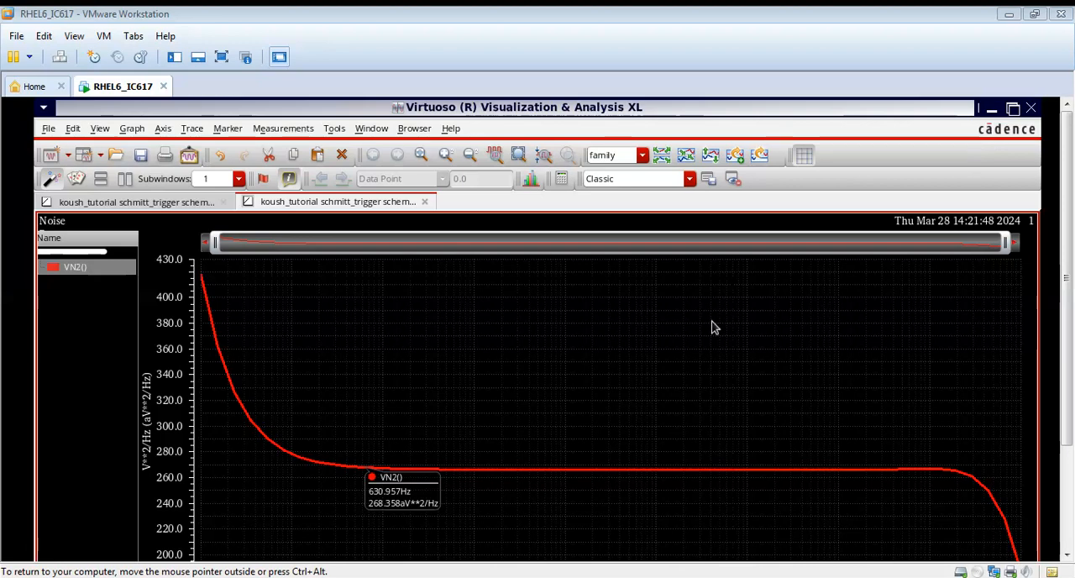
pyautogui.rightClick(457, 479)
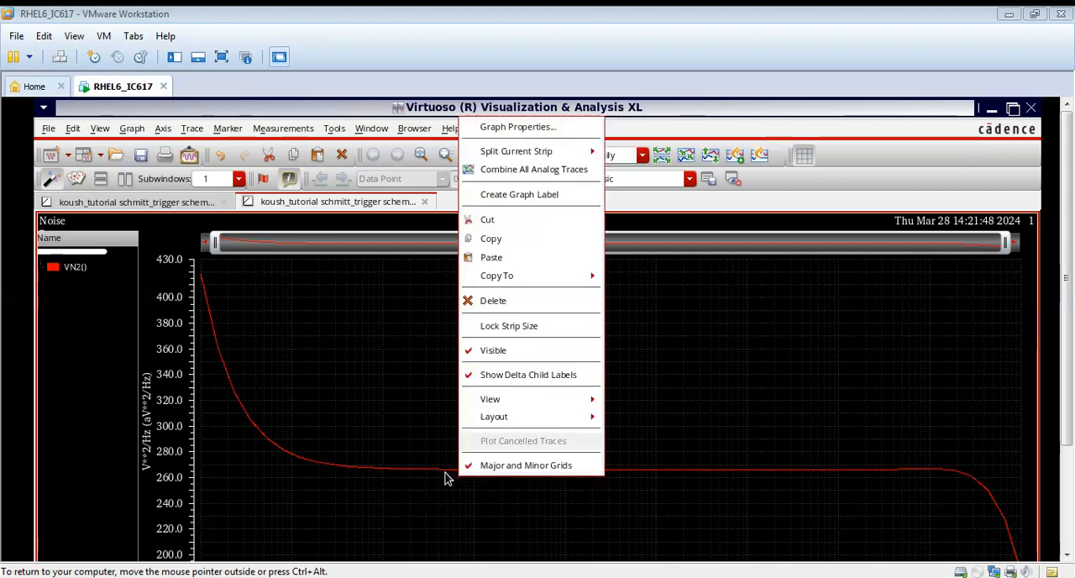
pyautogui.click(436, 475)
pyautogui.rightClick(436, 470)
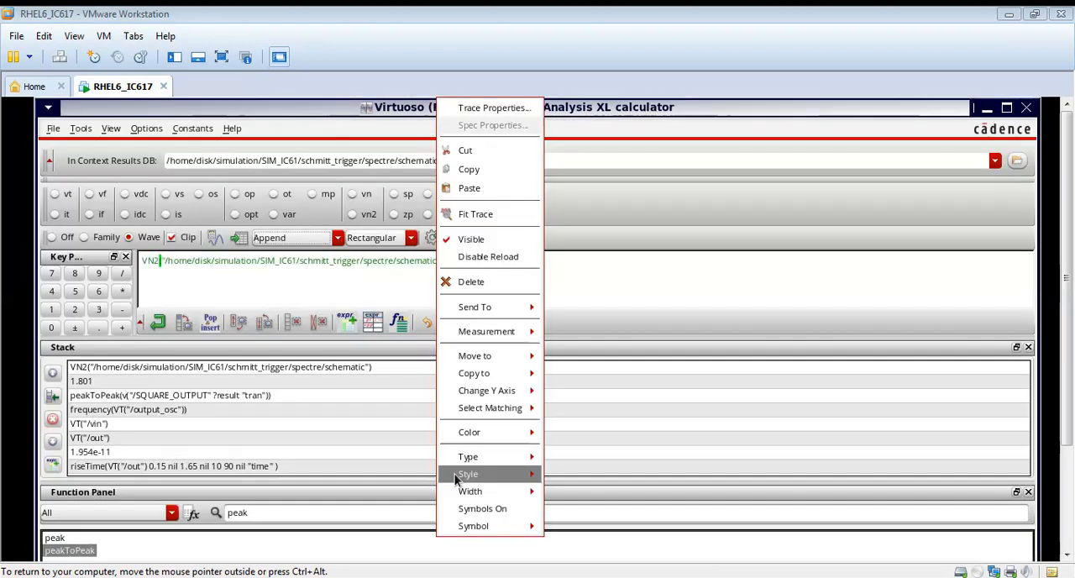
pyautogui.click(627, 448)
pyautogui.moveTo(633, 261); pyautogui.dragTo(134, 267)
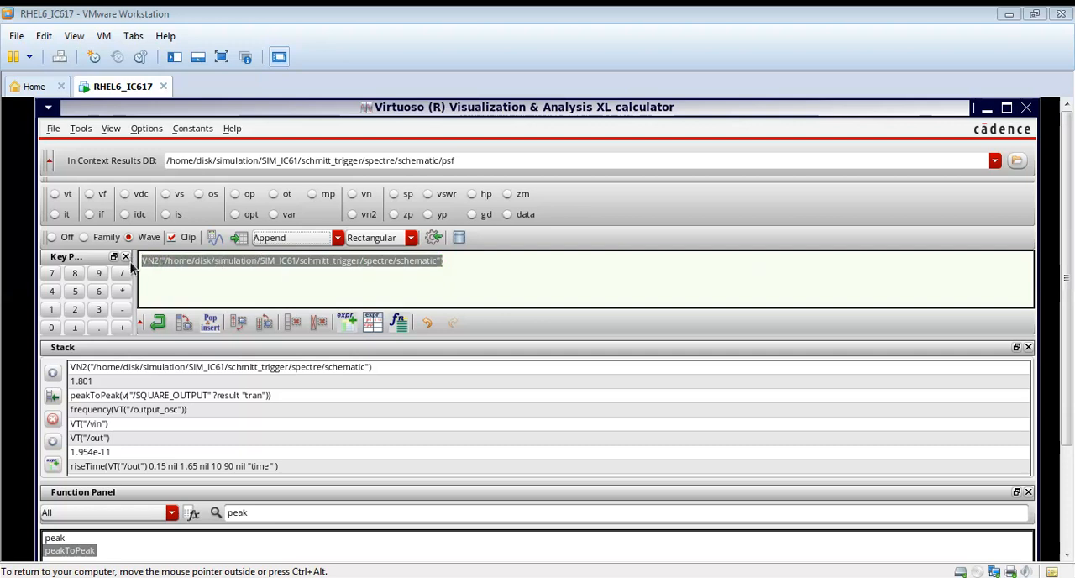
pyautogui.press('BackSpace')
pyautogui.click(987, 108)
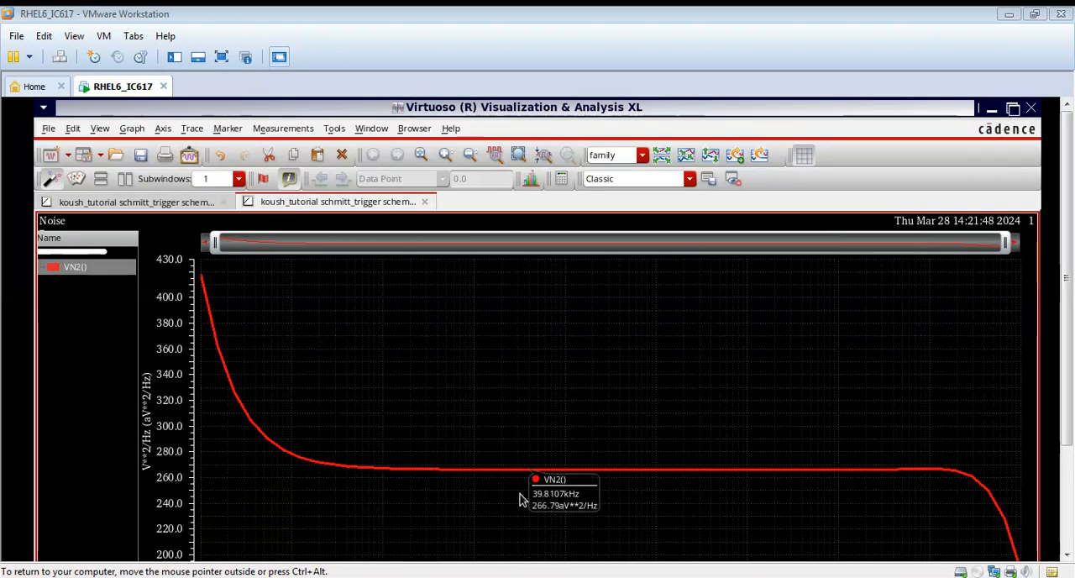
# Step: Load the VN2 noise trace into the calculator and bring the calculator forward with its expression
pyautogui.click(502, 470)
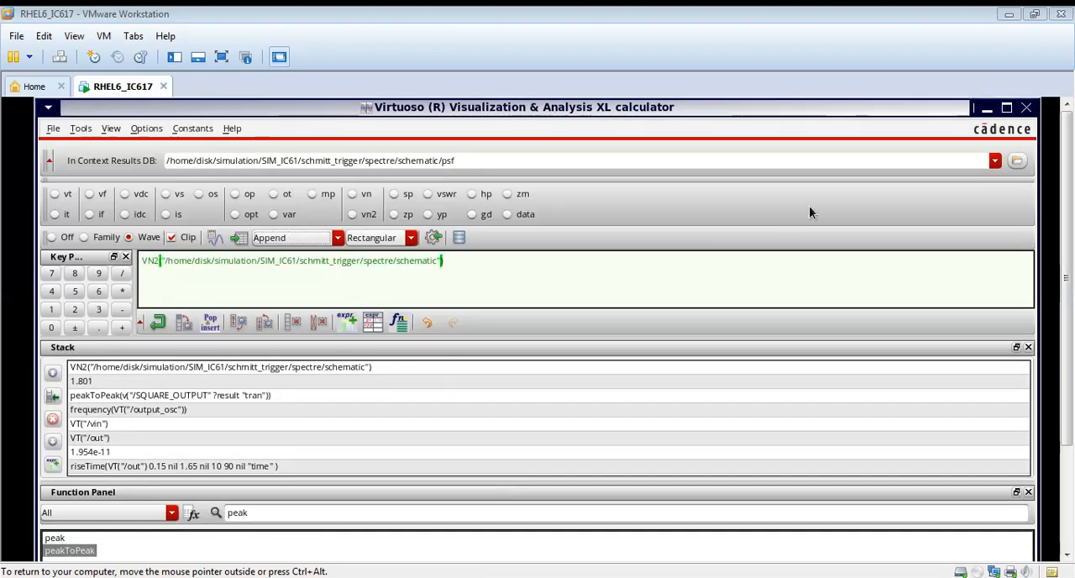
pyautogui.click(989, 110)
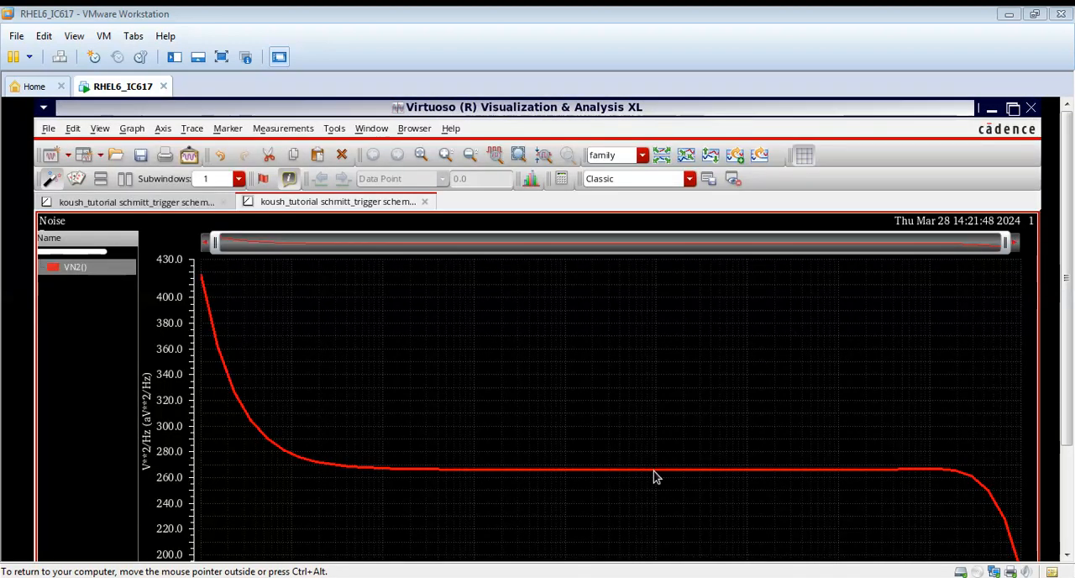
pyautogui.moveTo(654, 476)
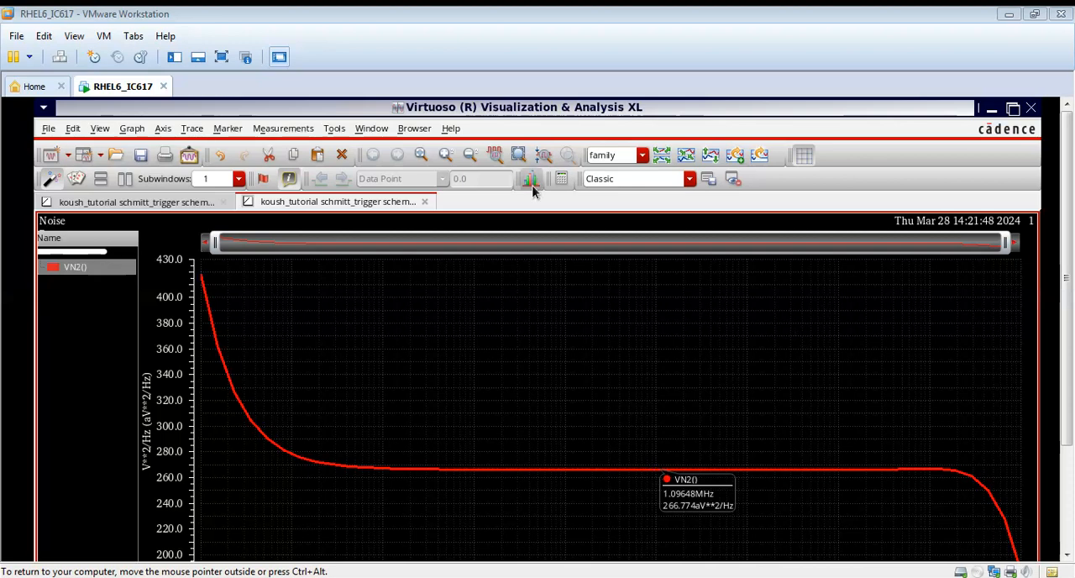
pyautogui.click(335, 130)
pyautogui.click(346, 156)
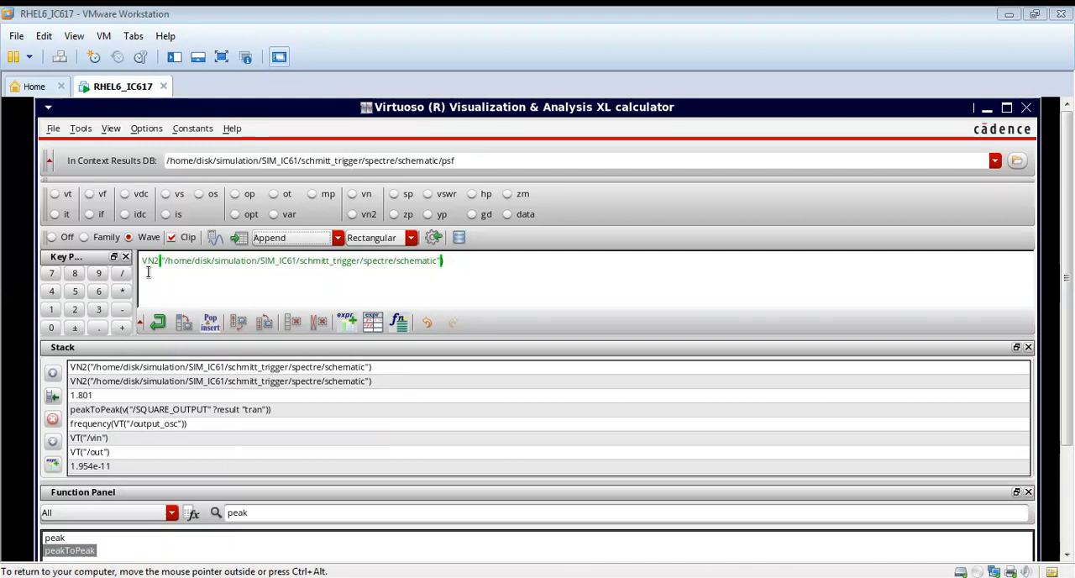
# Step: Find the average function among all calculator functions, apply it to the VN2 expression, evaluate it and return to the noise plot
pyautogui.click(137, 512)
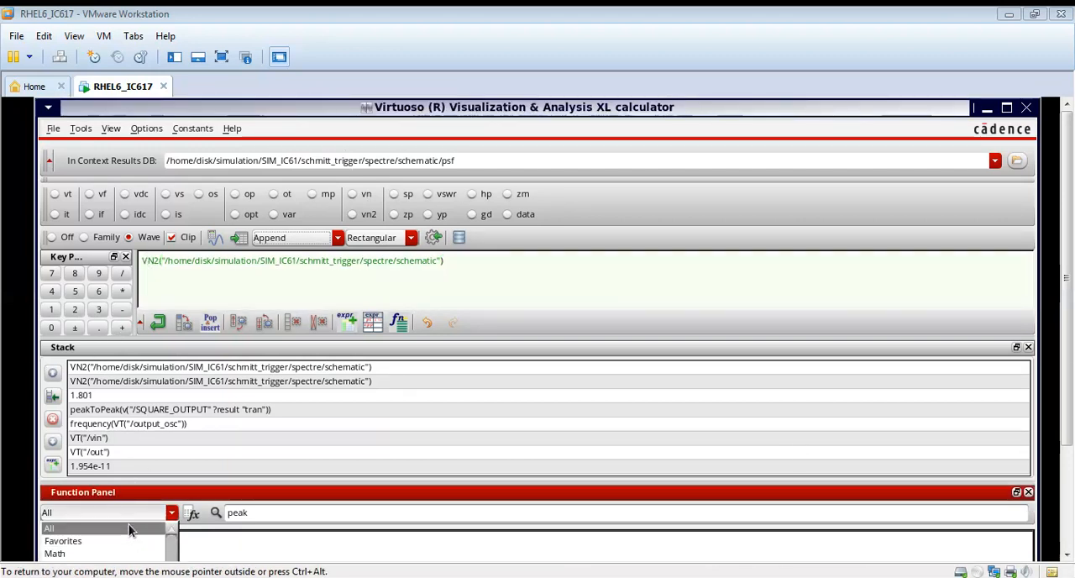
pyautogui.click(130, 529)
pyautogui.moveTo(256, 513); pyautogui.dragTo(218, 519)
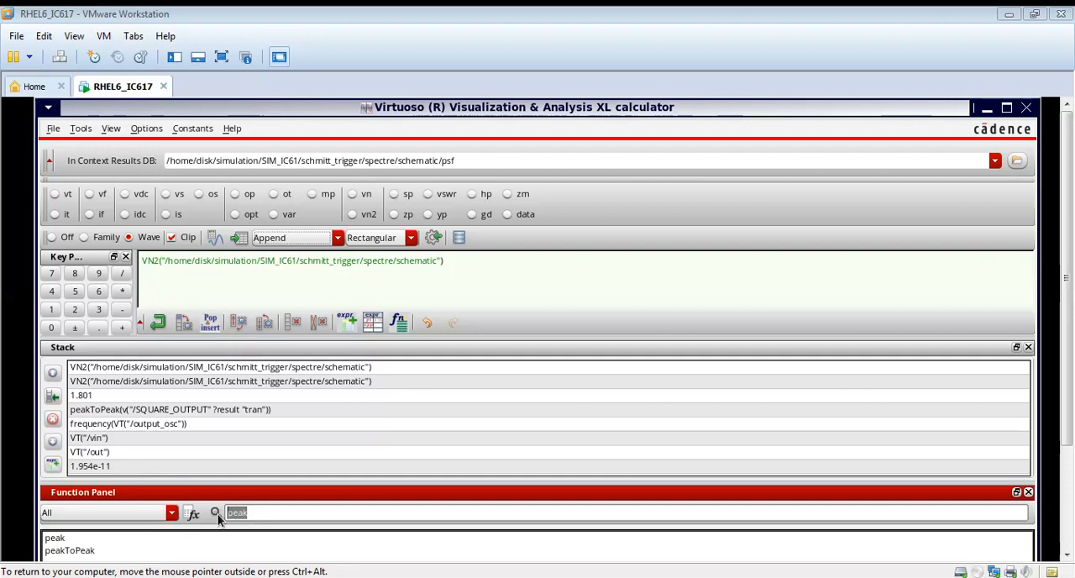
pyautogui.press('BackSpace')
pyautogui.write('AVERA')
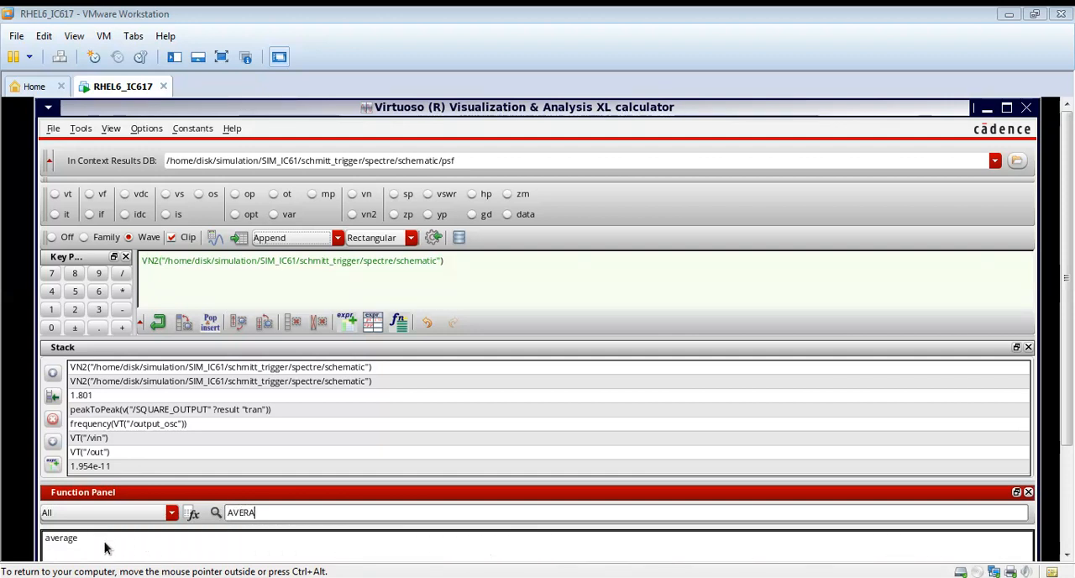
pyautogui.doubleClick(53, 540)
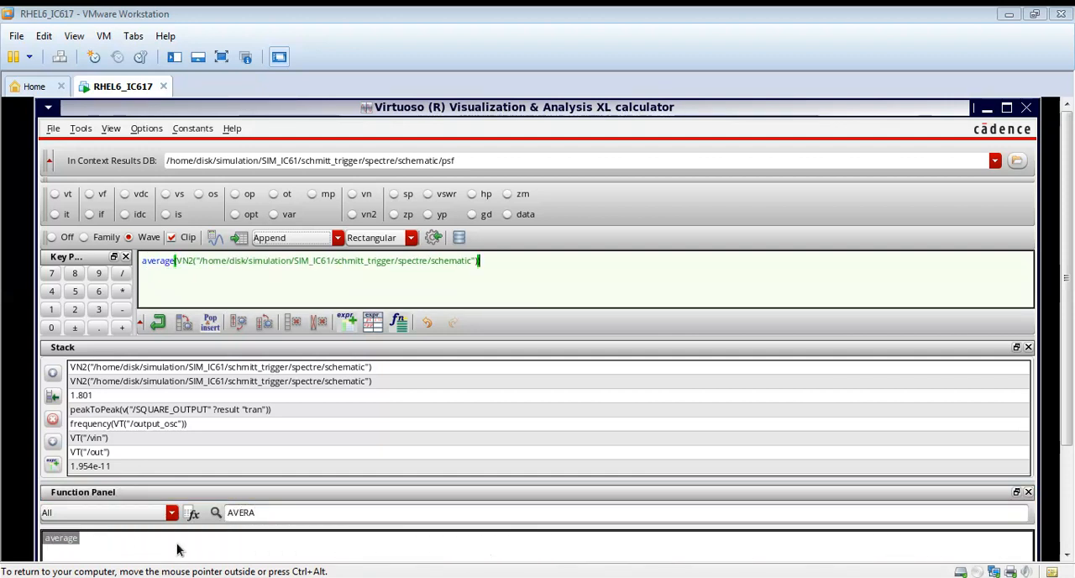
pyautogui.click(215, 238)
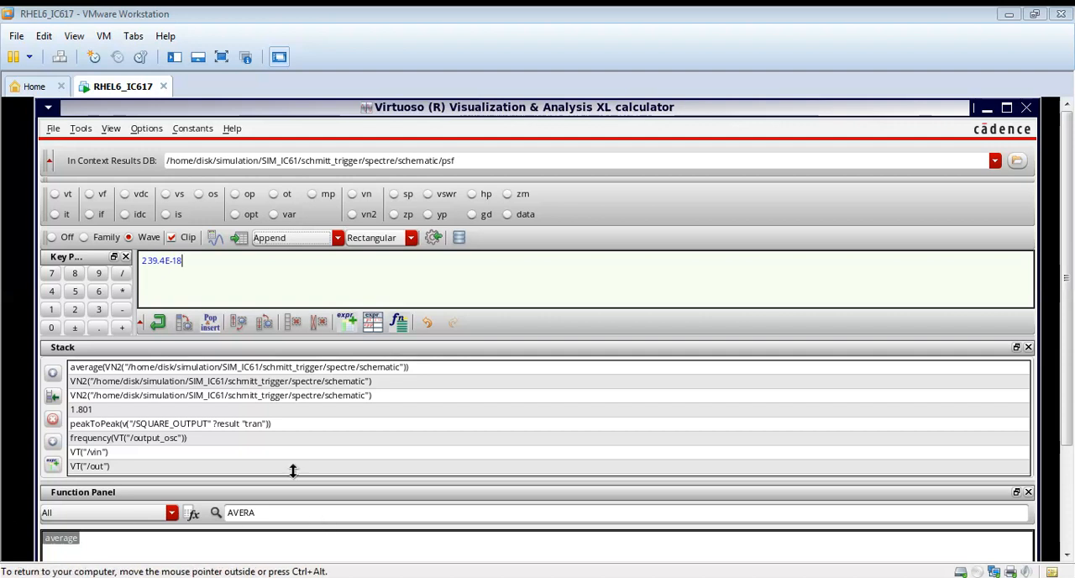
pyautogui.click(1064, 496)
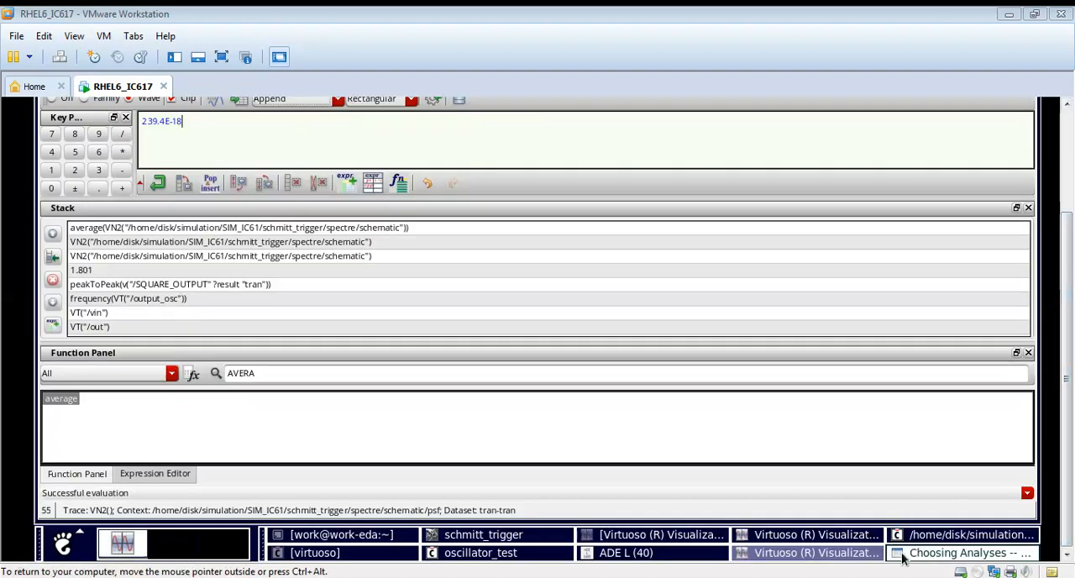
pyautogui.click(836, 539)
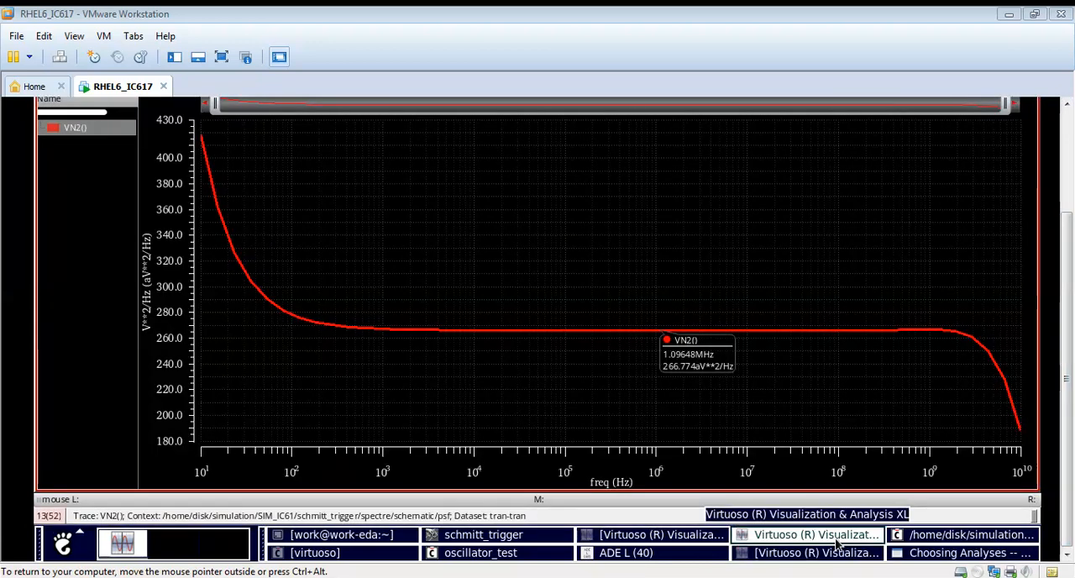